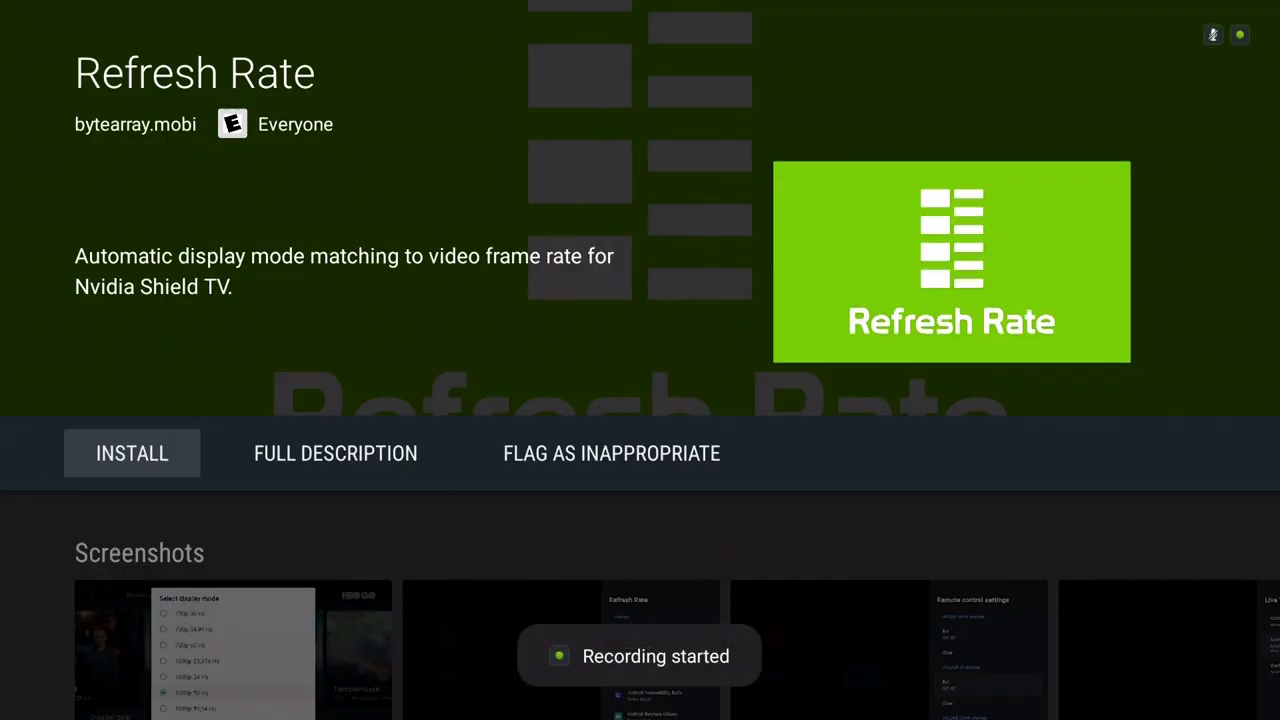
Install the Refresh Rate app from its store page and return to the home screen.
key("Return")
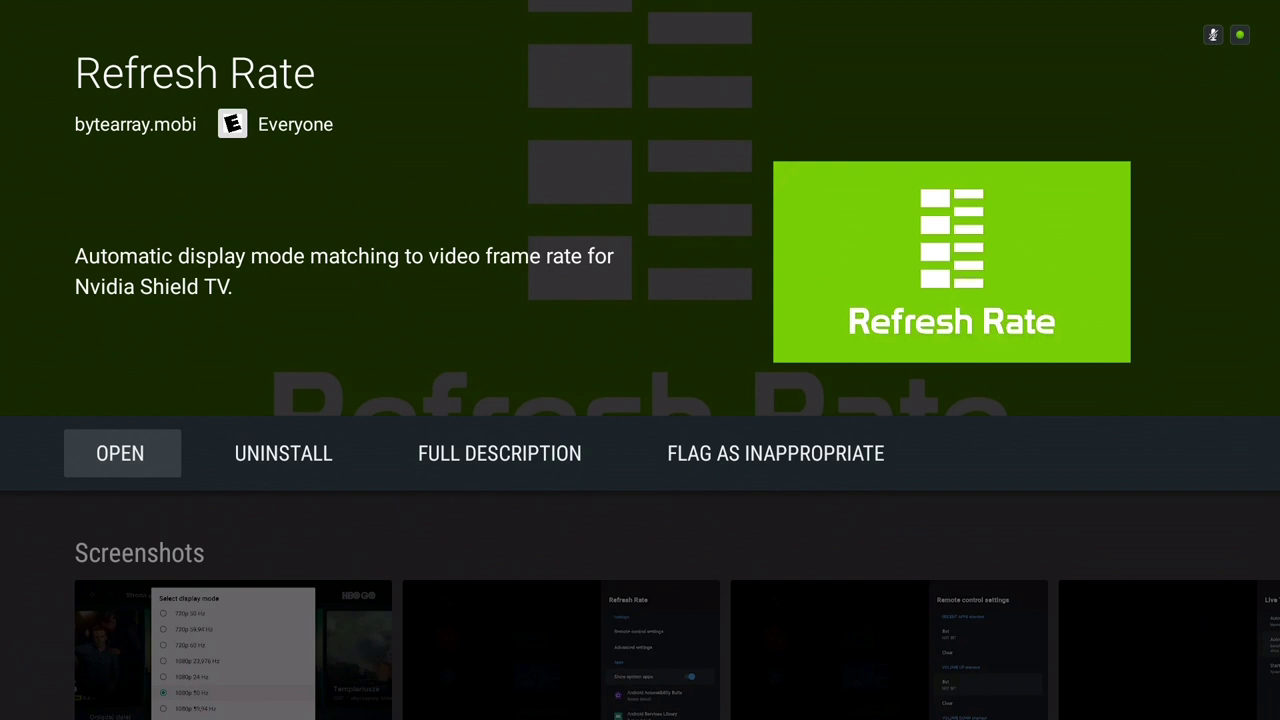
key("Home")
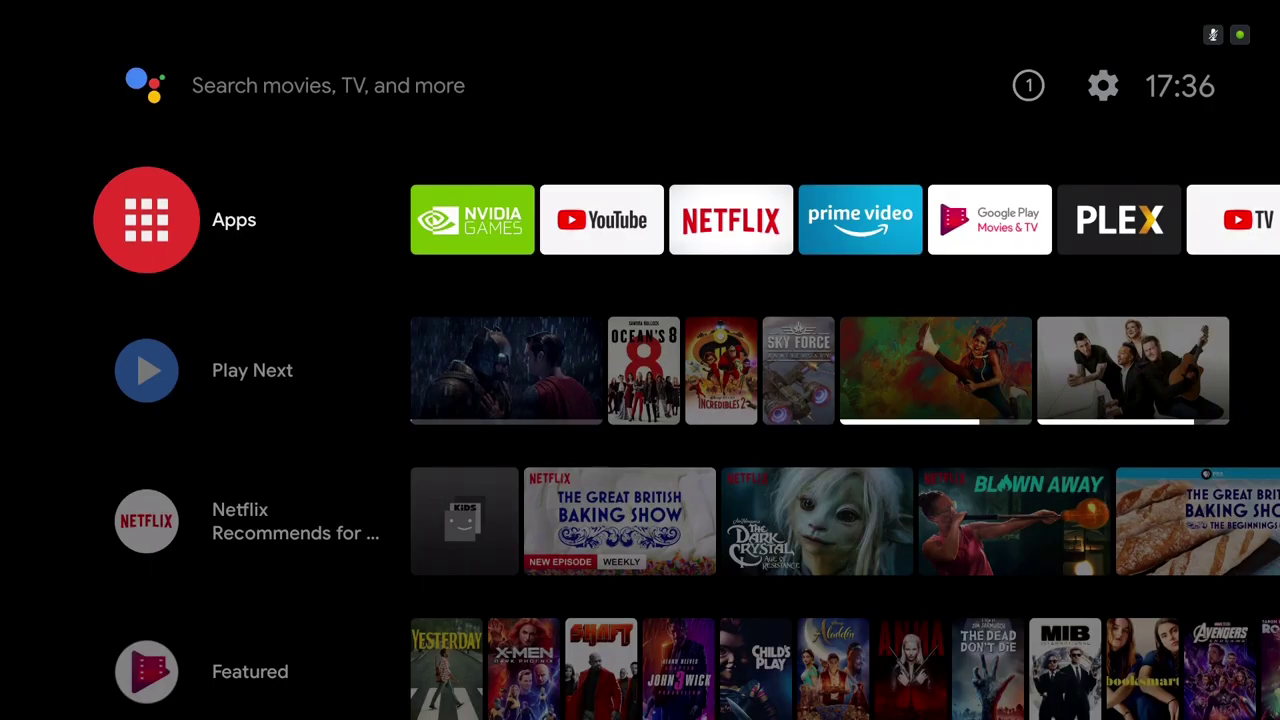
Open the Device Preferences section of the system settings.
key("Up")
key("Right")
key("Right")
key("Right")
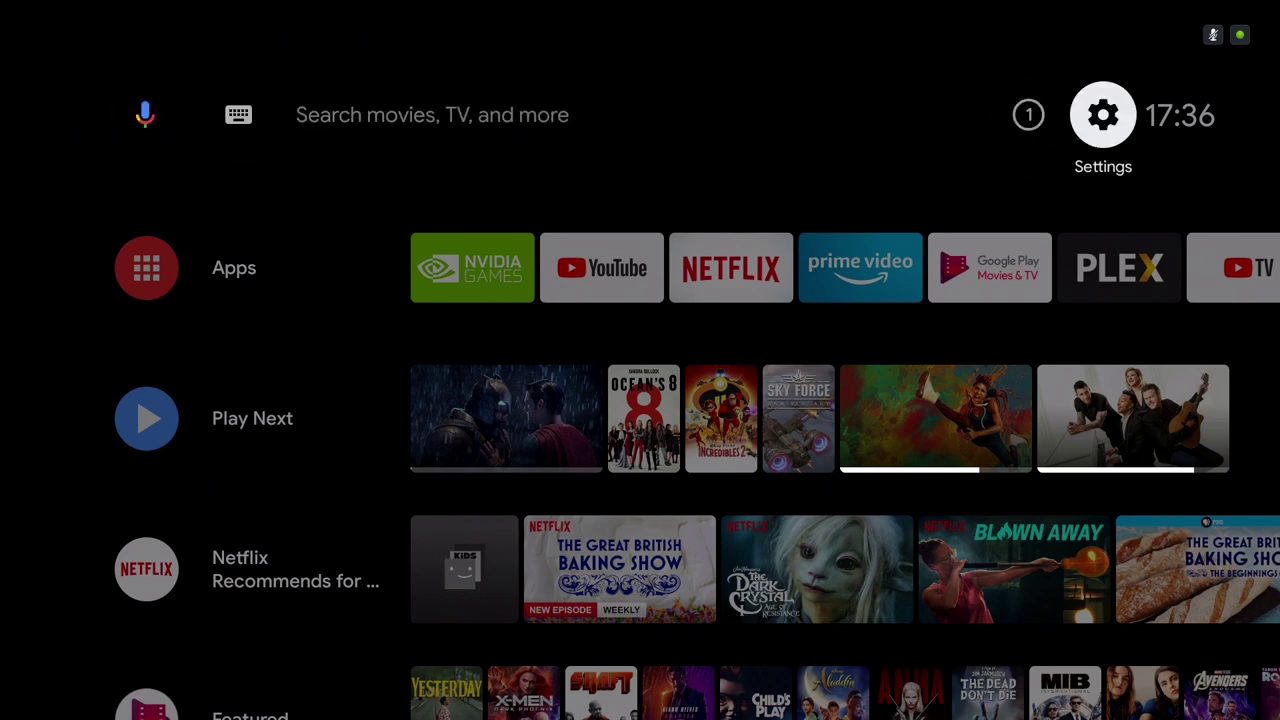
key("Return")
key("Down")
key("Down")
key("Down")
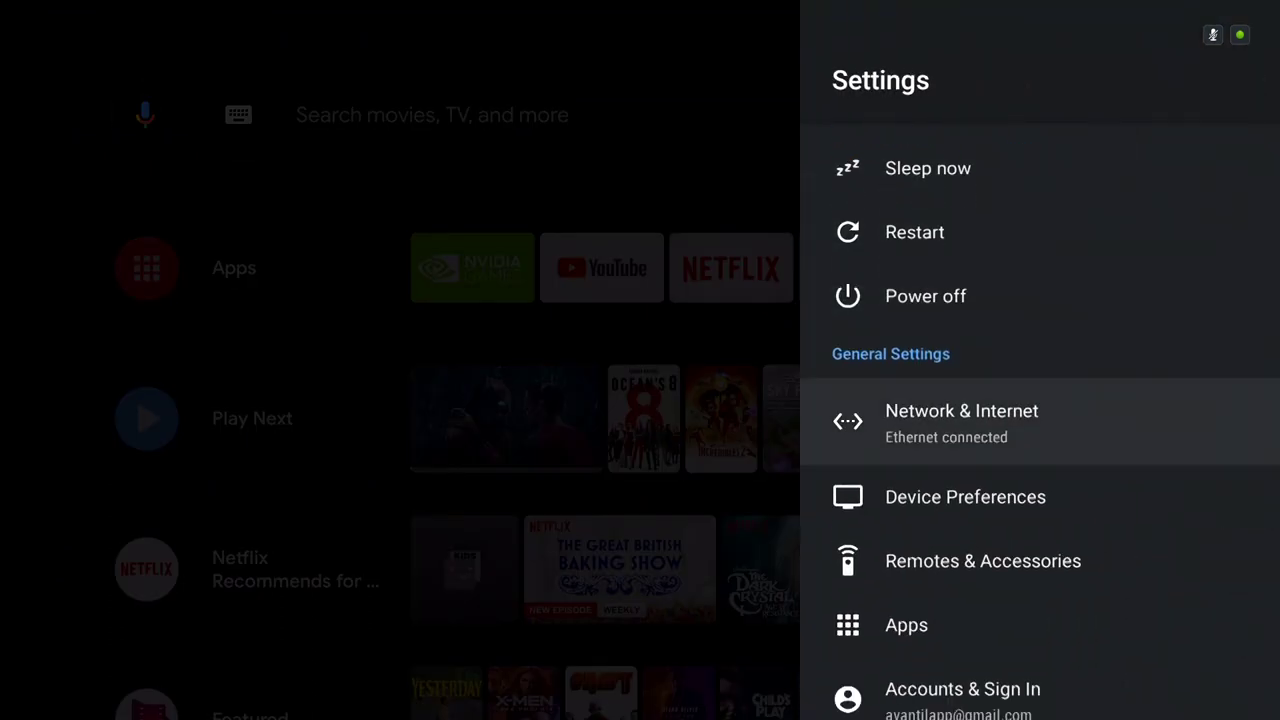
key("Down")
key("Return")
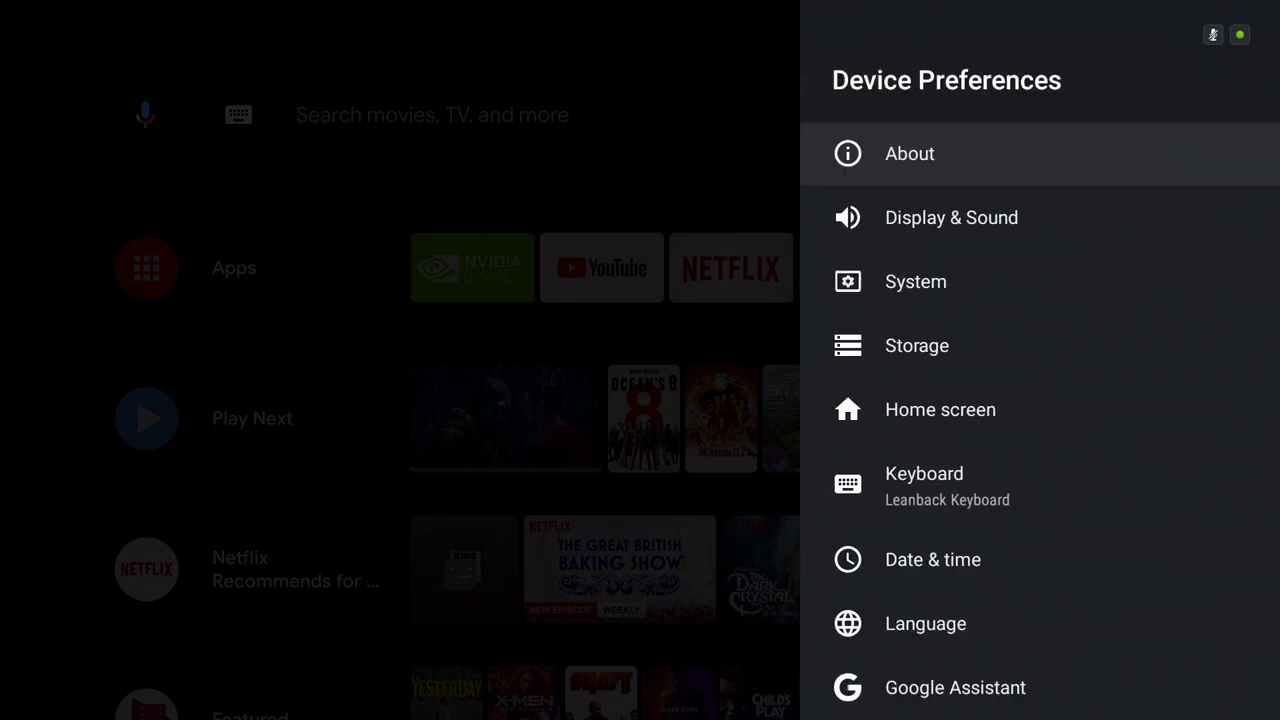
Unlock developer mode by repeatedly activating the Build entry on the About page.
key("Return")
key("Down")
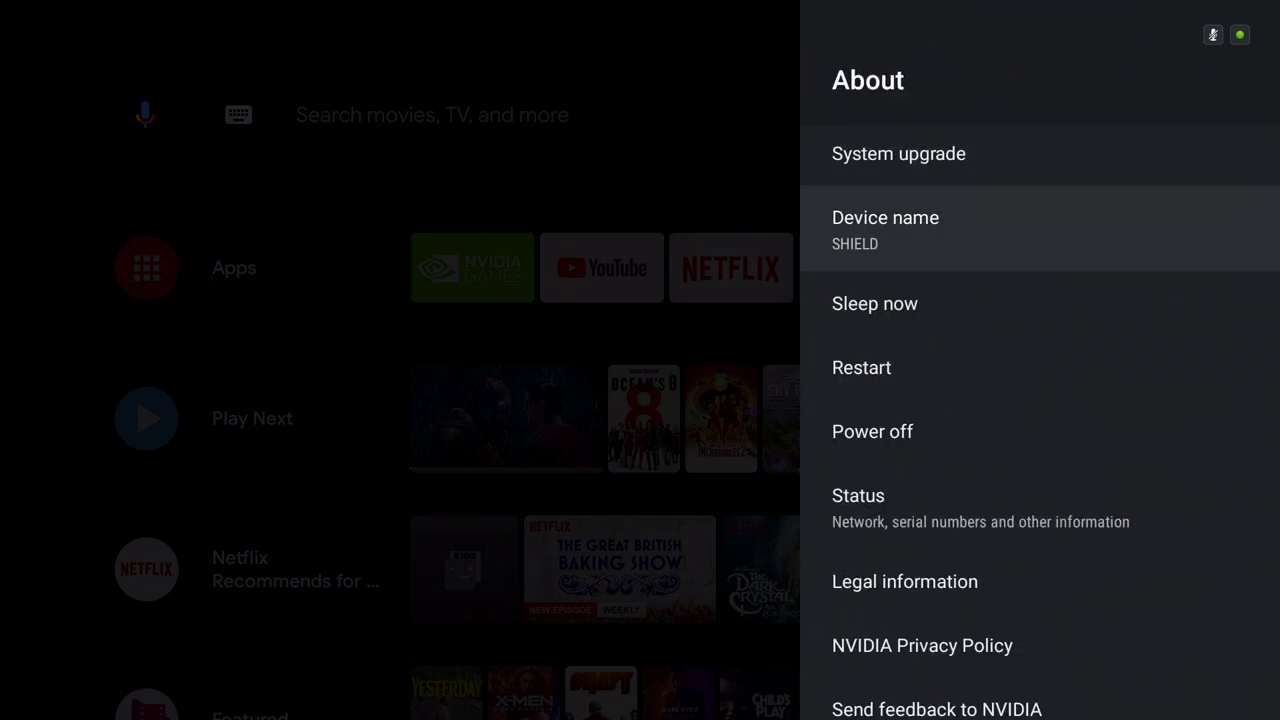
key("Down")
key("Down")
key("Down")
key("Down")
key("Down")
key("Down")
key("Down")
key("Down")
key("Down")
key("Down")
key("Down")
key("Down")
key("Down")
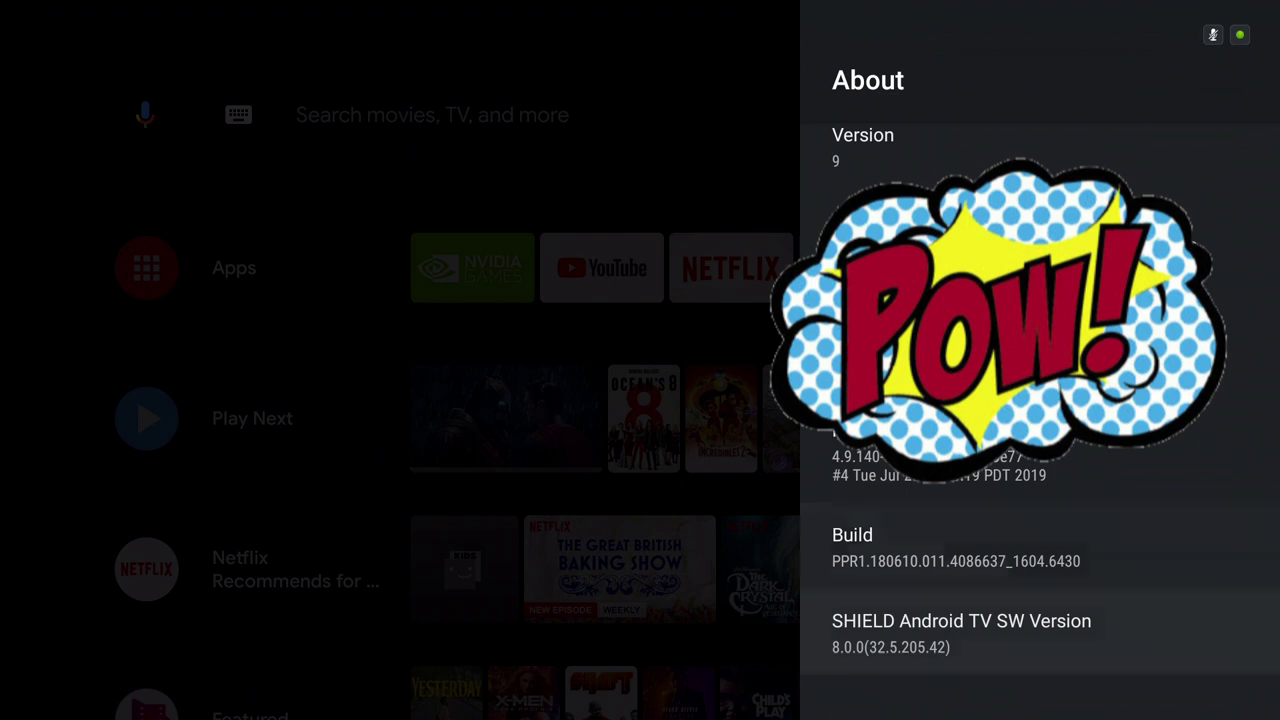
key("Up")
key("Up")
key("Down")
key("Return")
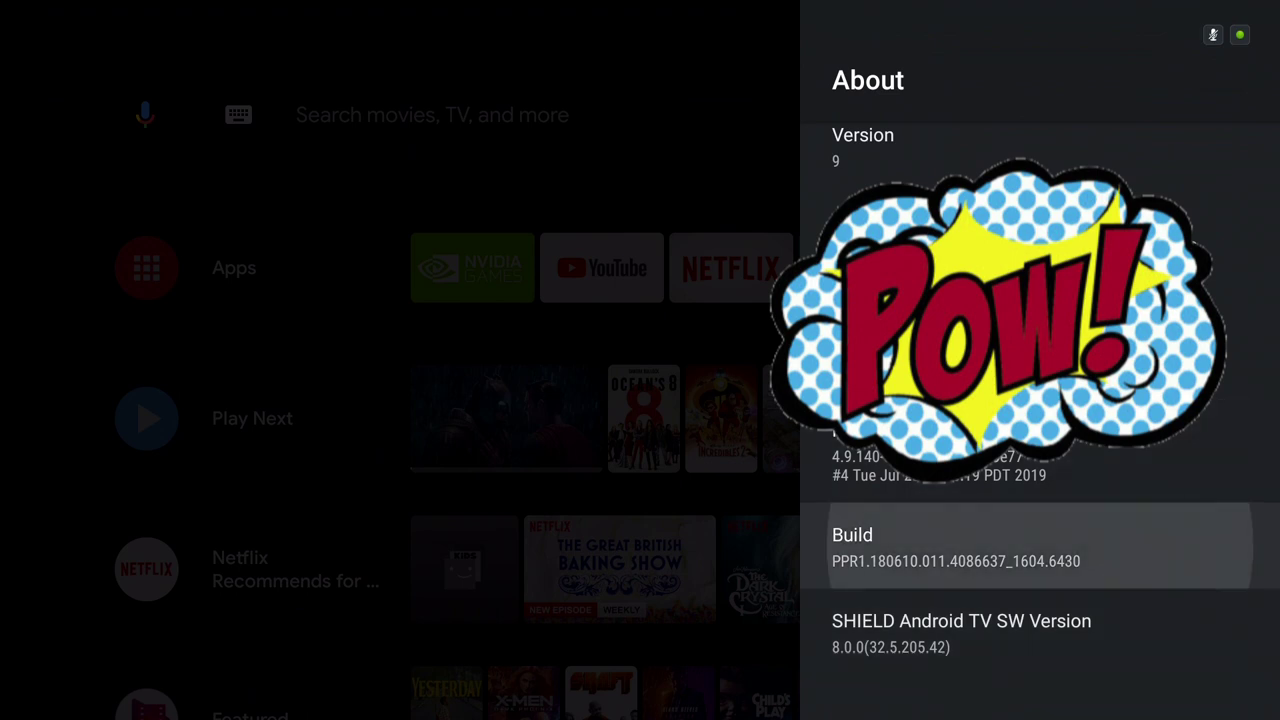
key("Return")
key("Return")
key("Return")
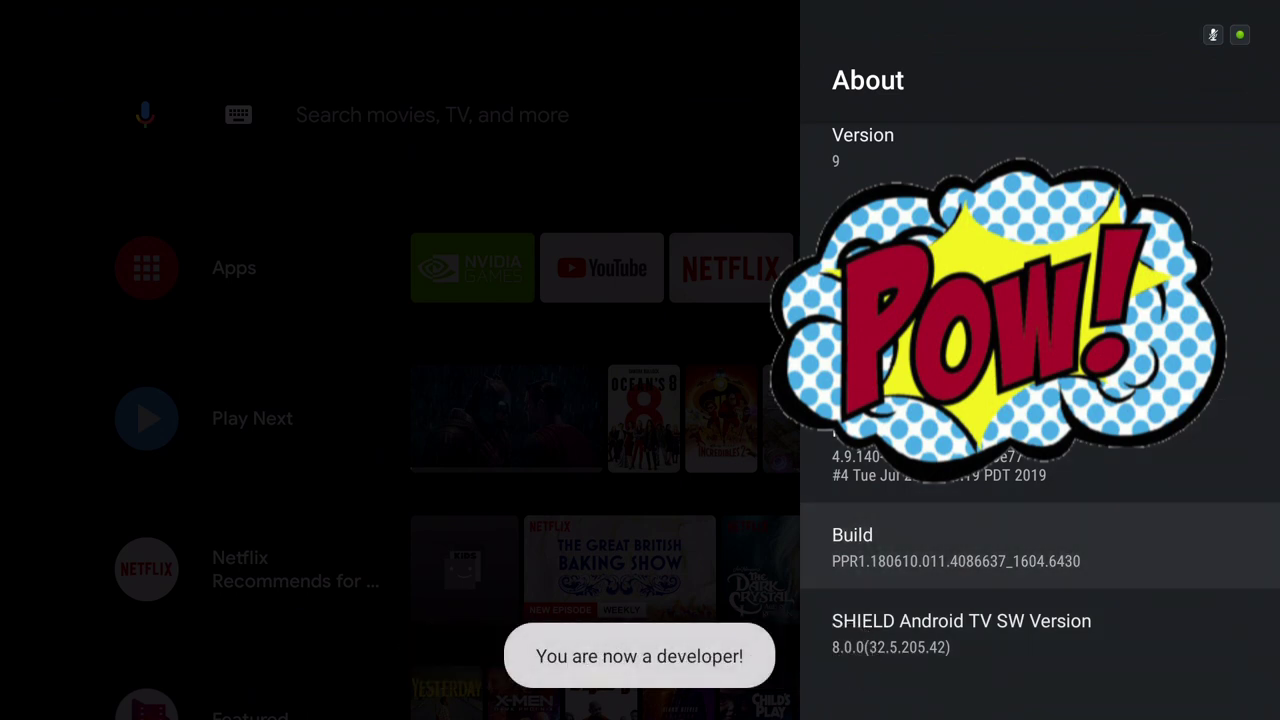
Return to Device Preferences and open the Accessibility settings.
key("Escape")
key("Down")
key("Down")
key("Down")
key("Down")
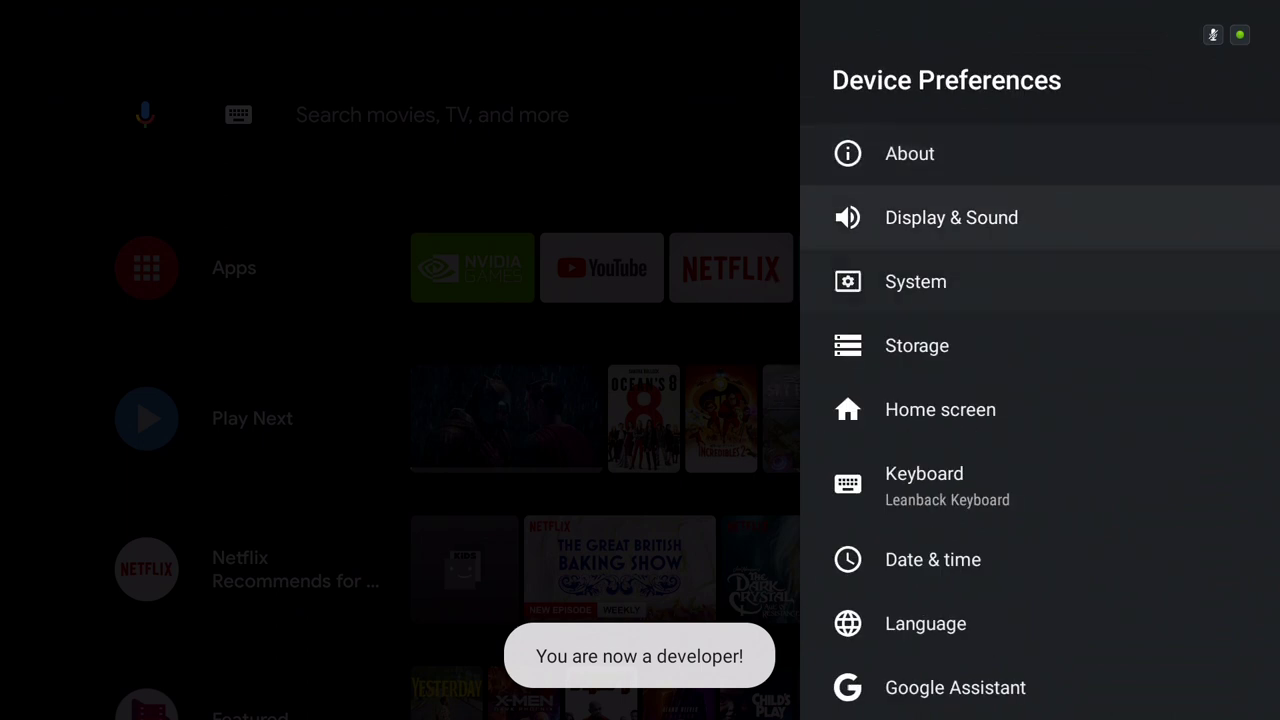
key("Down")
key("Down")
key("Down")
key("Down")
key("Down")
key("Down")
key("Down")
key("Down")
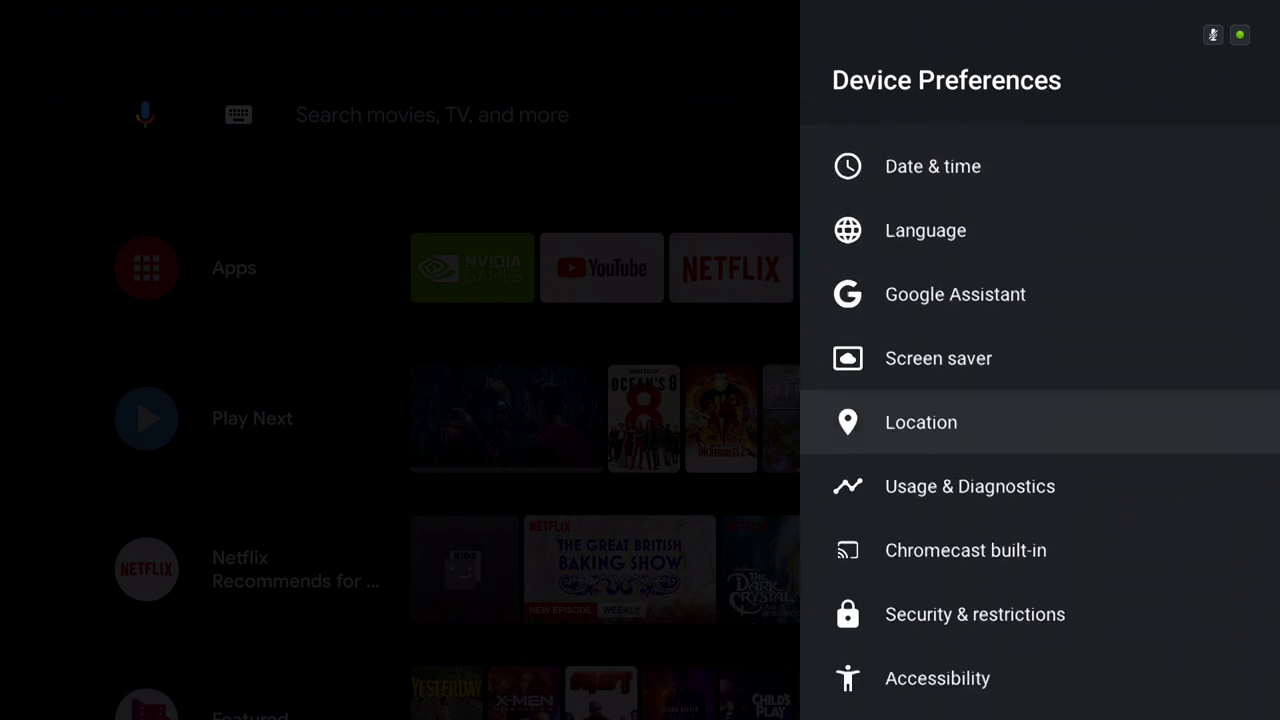
key("Down")
key("Down")
key("Return")
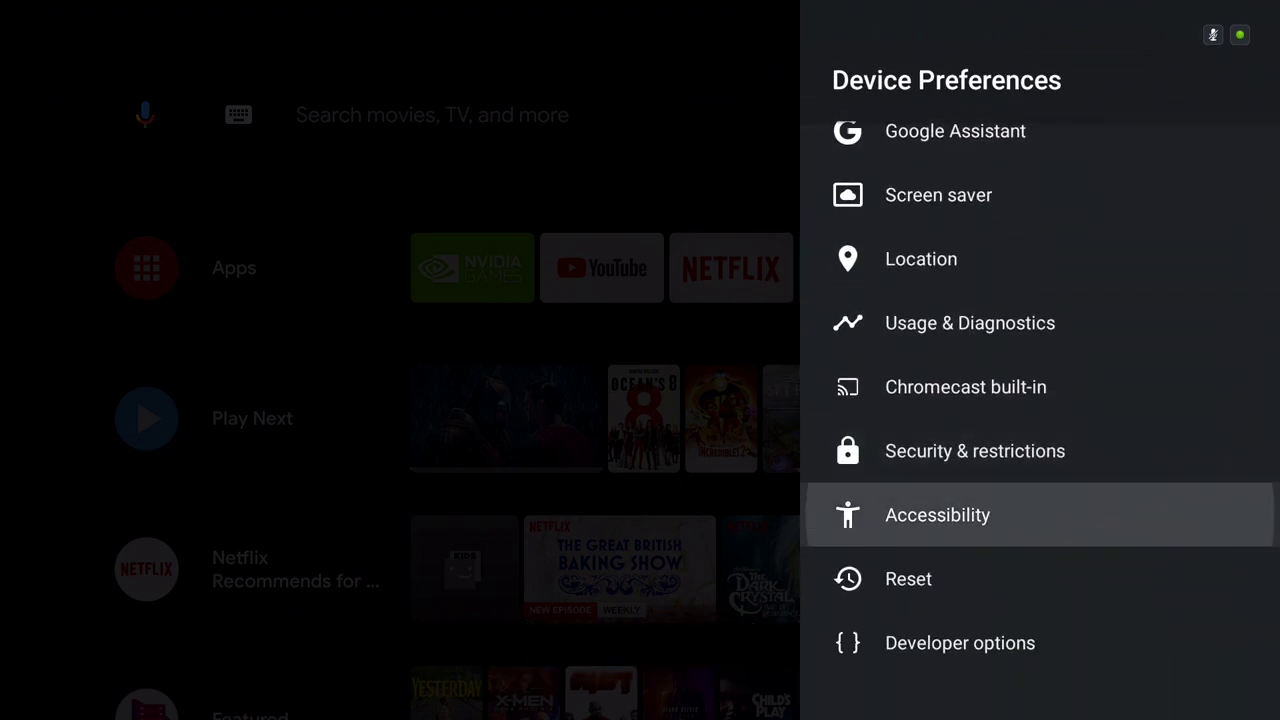
Enable the Refresh Rate accessibility service, accept its permission request and go back to Device Preferences.
key("Down")
key("Down")
key("Down")
key("Down")
key("Down")
key("Down")
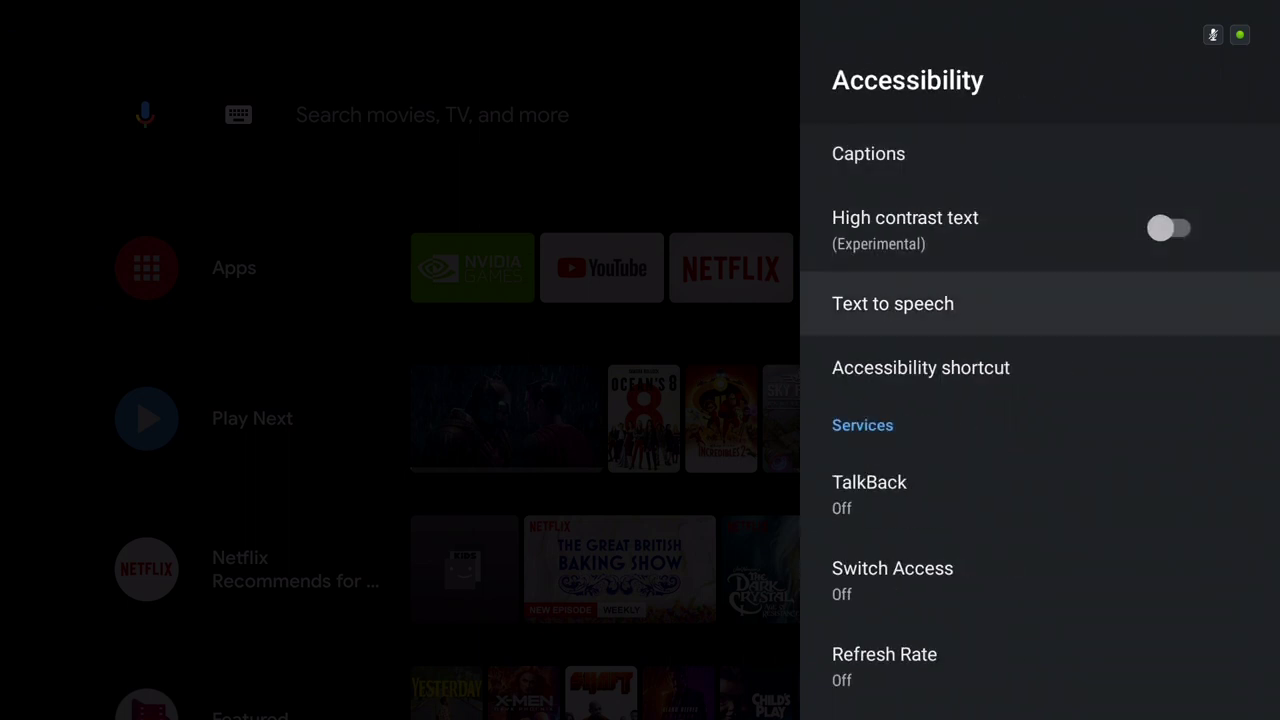
key("Return")
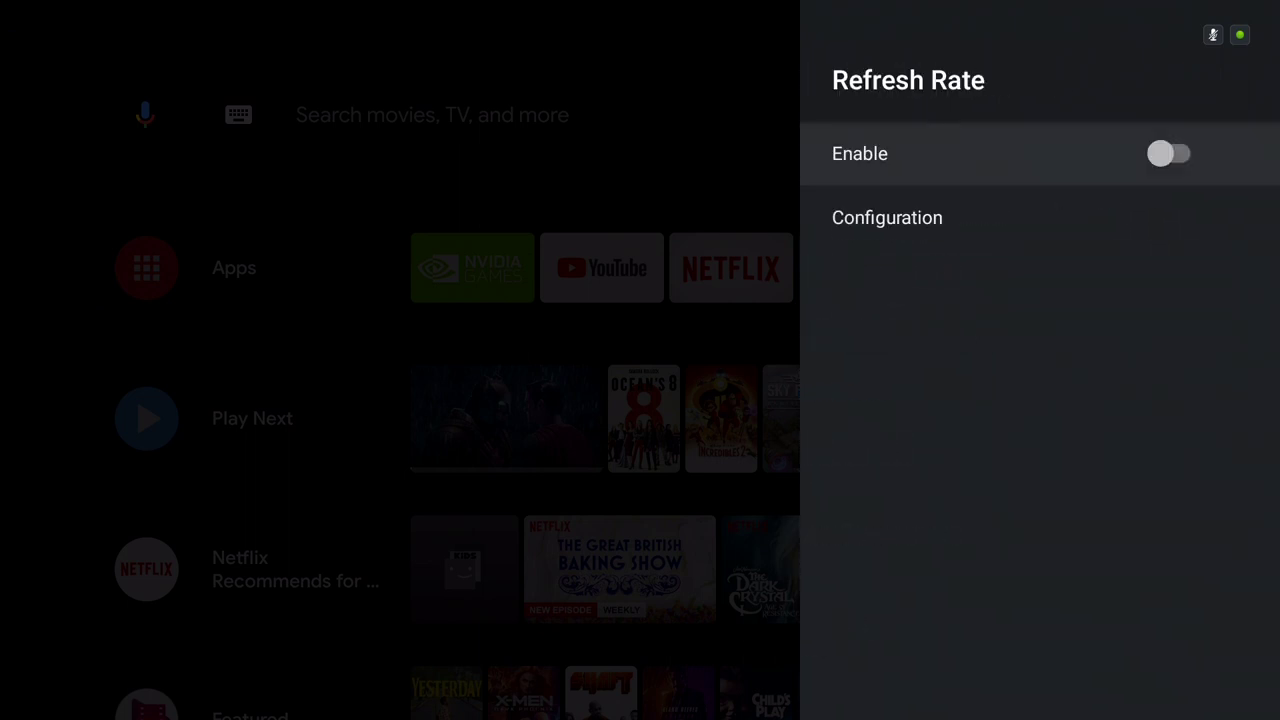
key("Return")
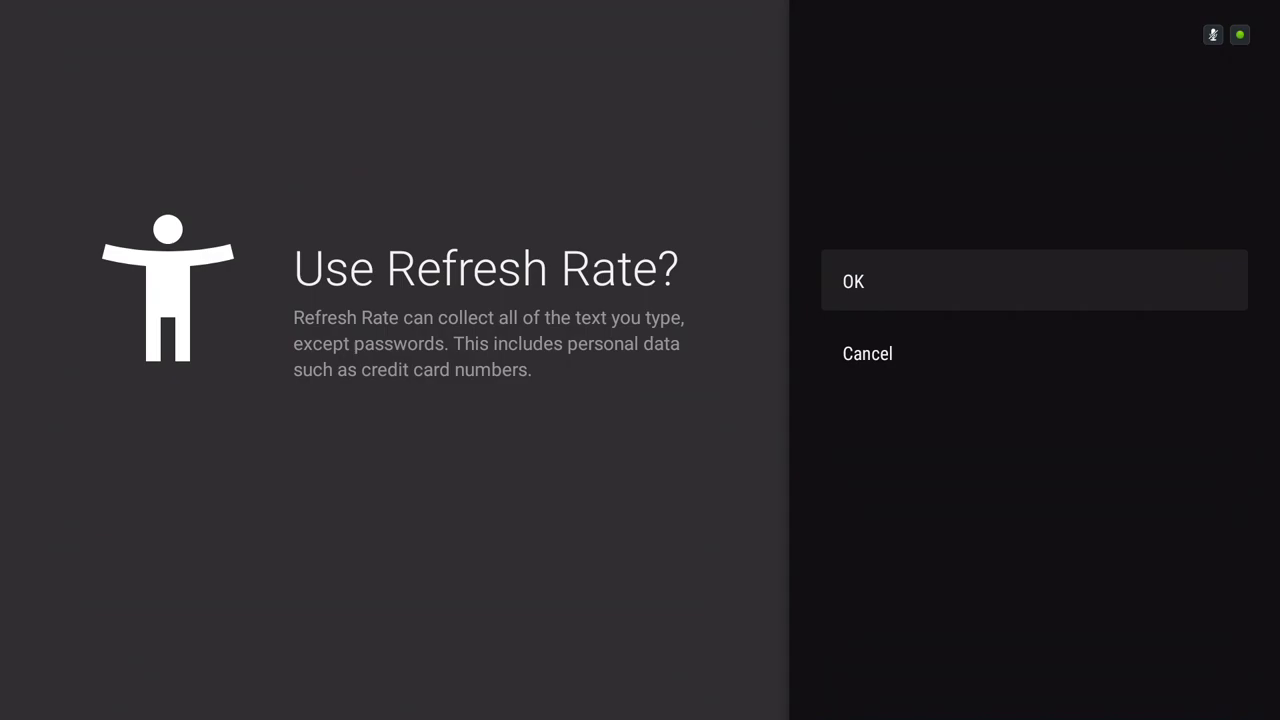
key("Return")
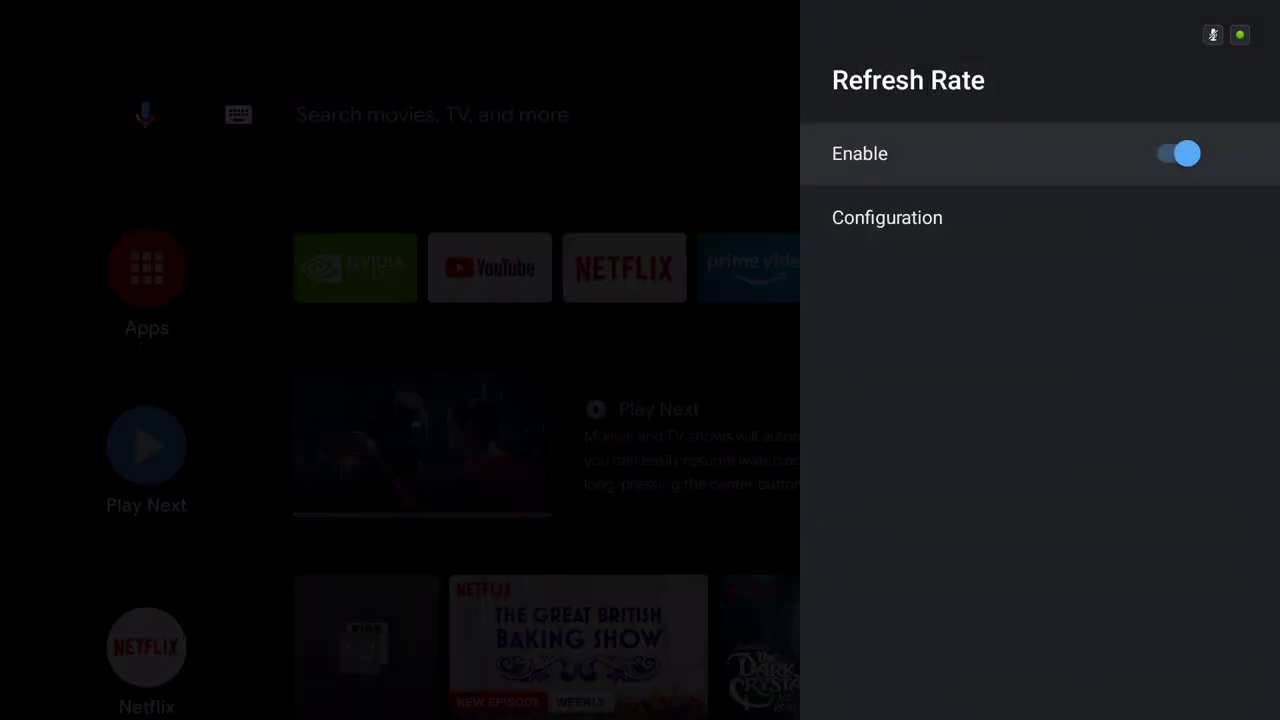
key("Escape")
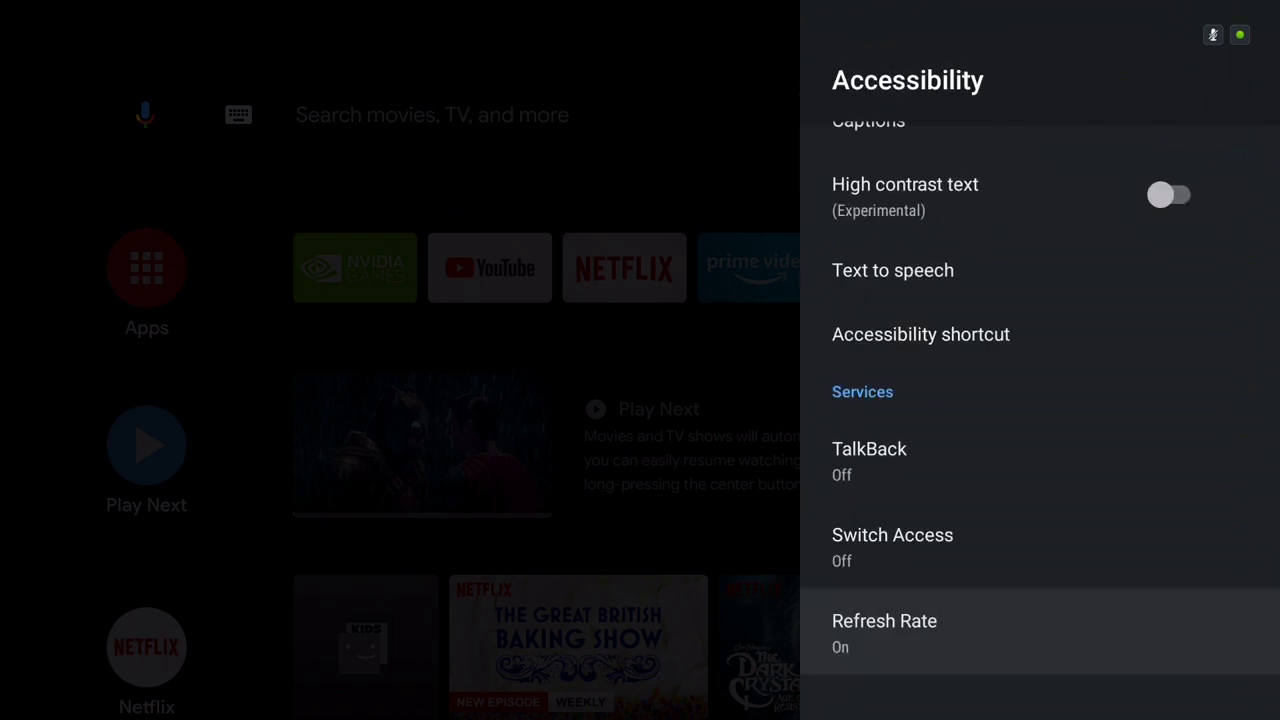
key("Escape")
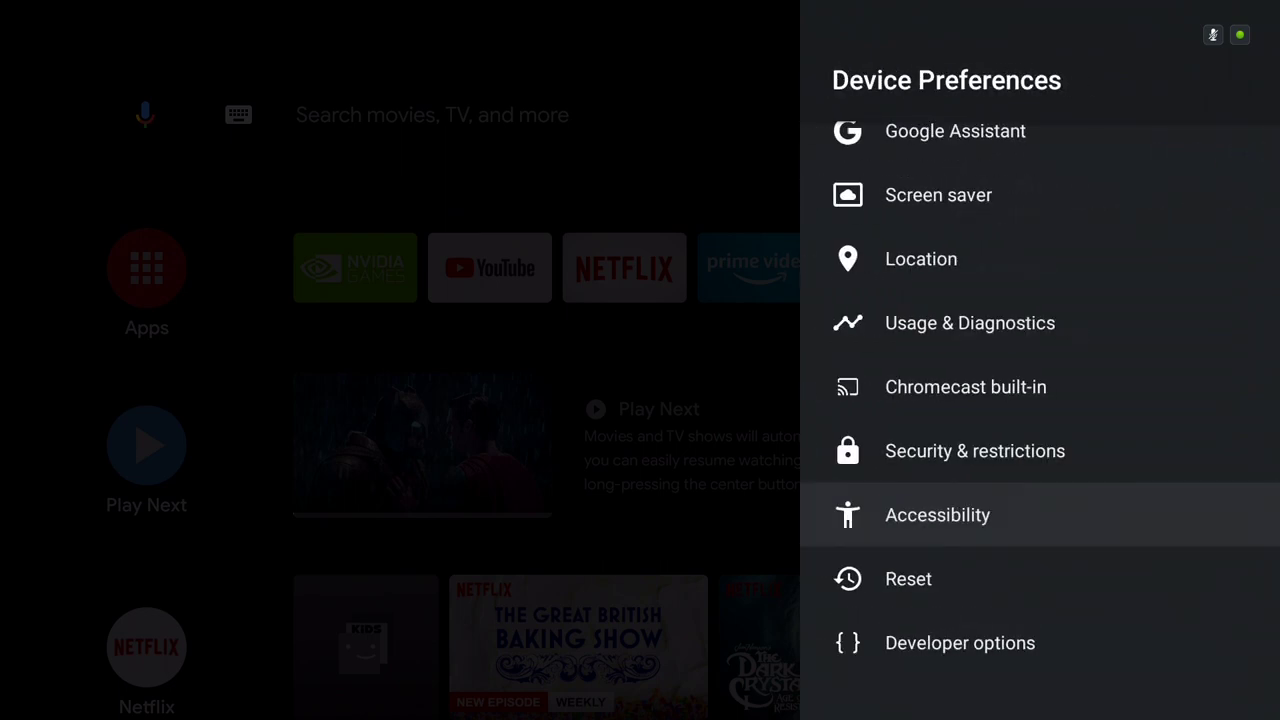
Turn on Network debugging in the Developer options.
key("Down")
key("Down")
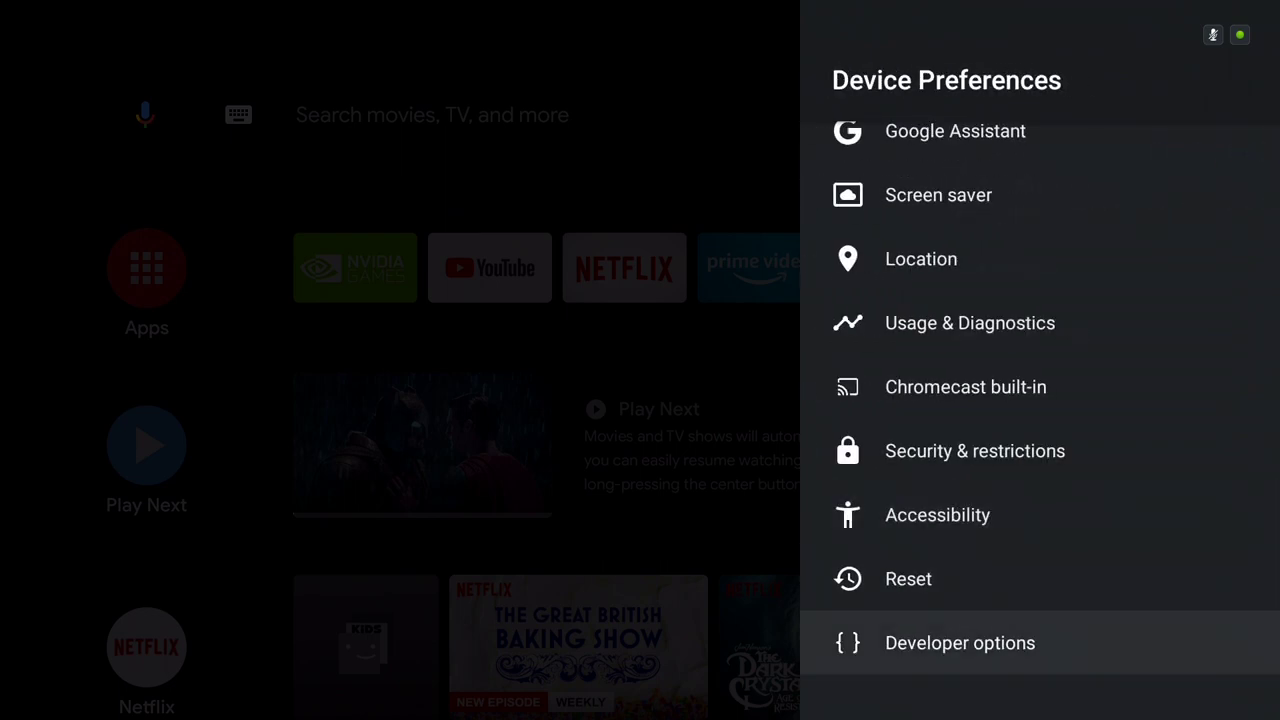
key("Return")
key("Down")
key("Down")
key("Down")
key("Down")
key("Down")
key("Down")
key("Down")
key("Down")
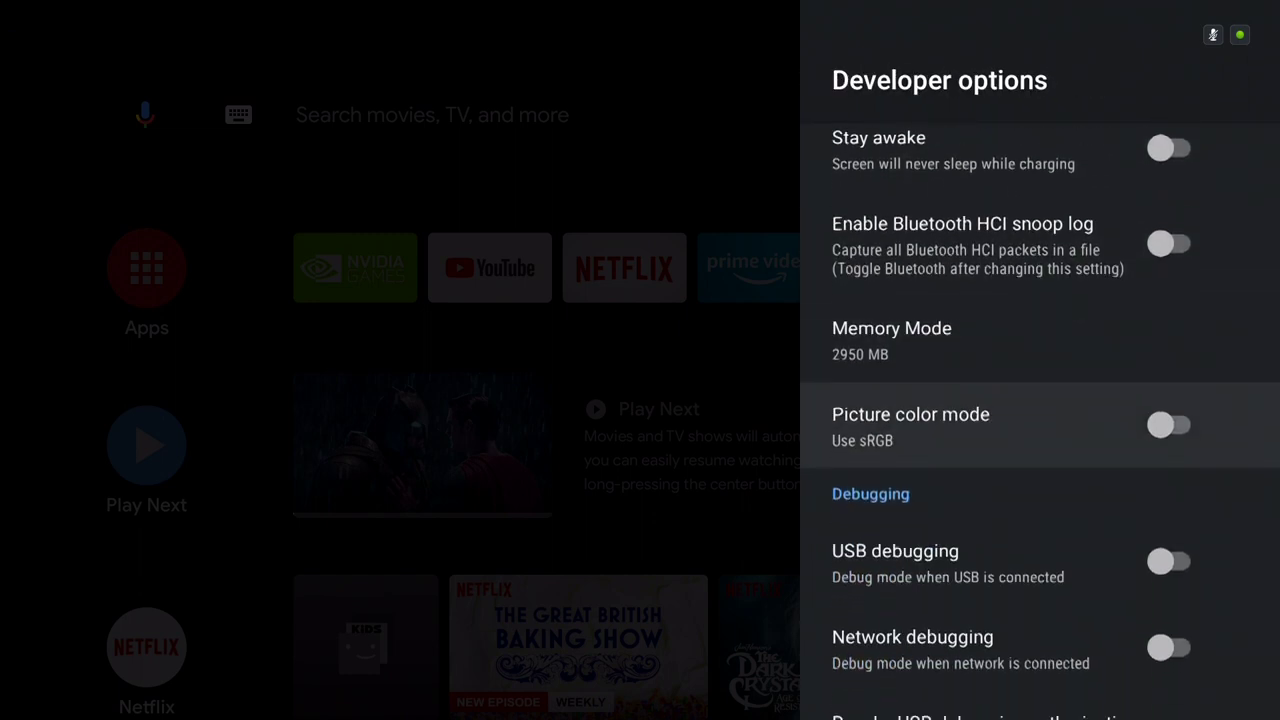
key("Return")
Set the logger buffer size to 16M per log buffer.
key("Down")
key("Down")
key("Down")
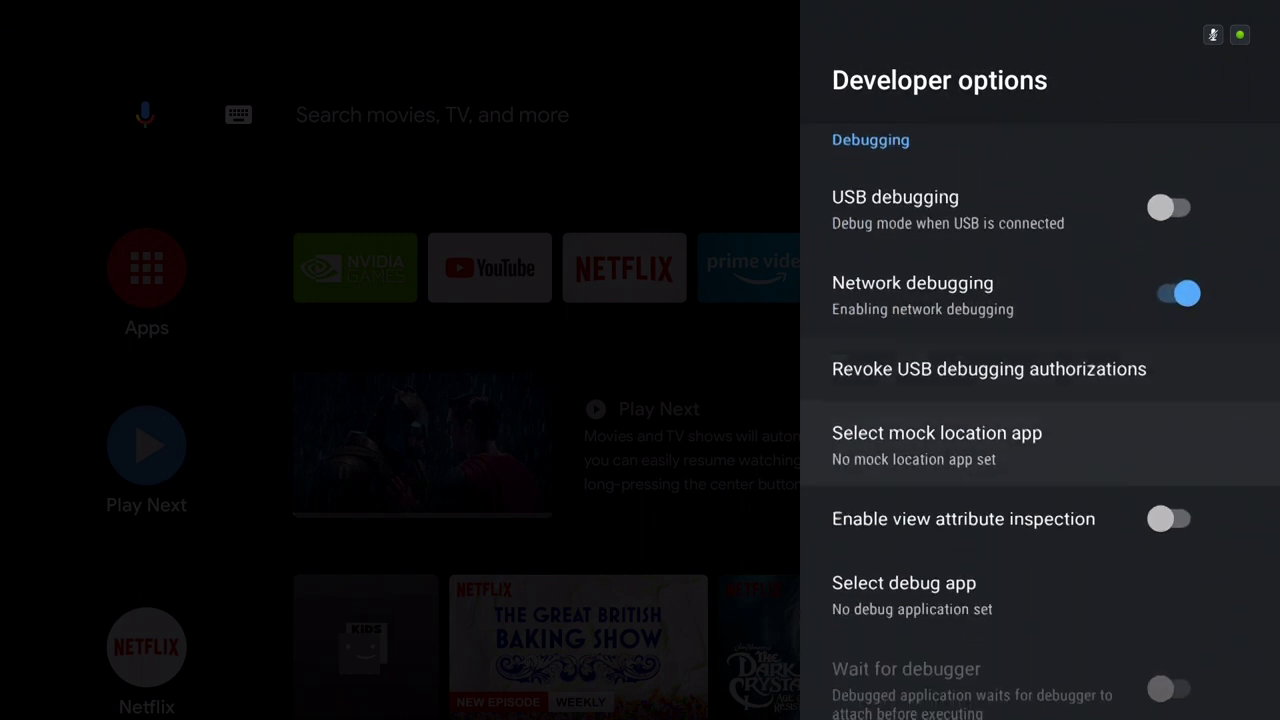
key("Down")
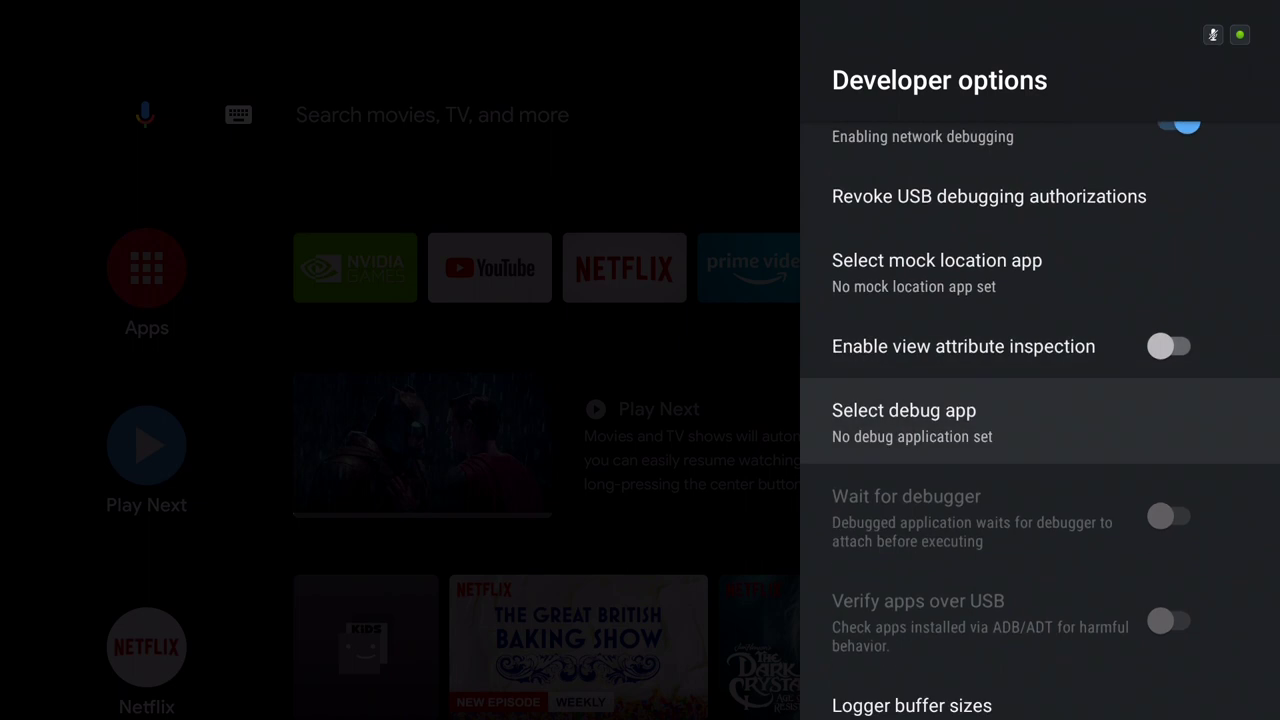
key("Down")
key("Return")
key("Down")
key("Down")
key("Down")
key("Down")
key("Down")
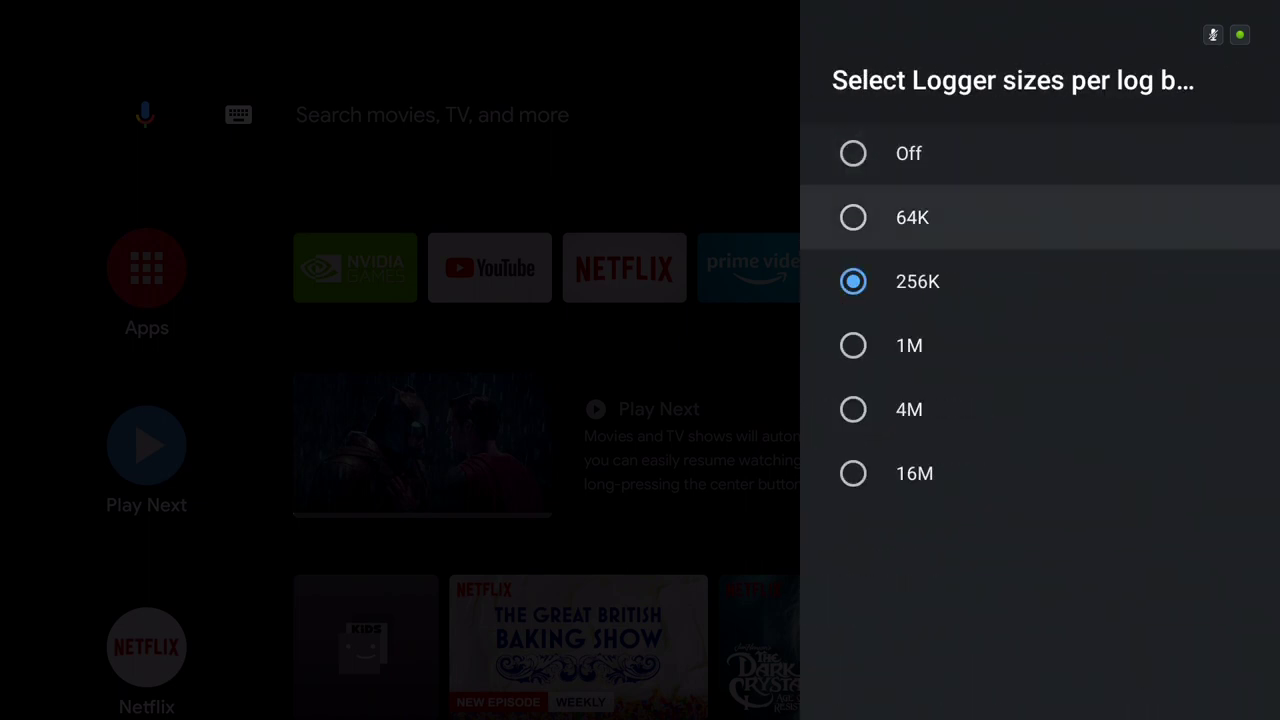
key("Return")
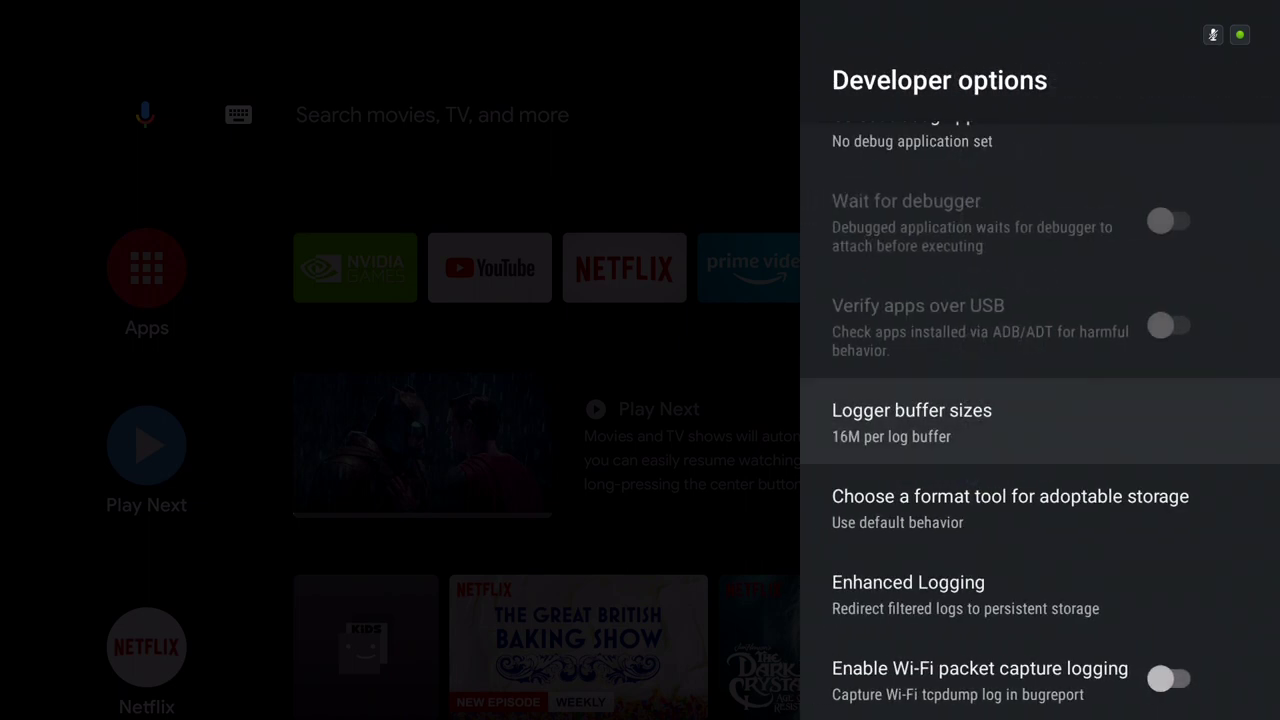
Open the Configuration of the Refresh Rate accessibility service and dismiss the warning about displaying over other apps.
key("Escape")
key("Up")
key("Up")
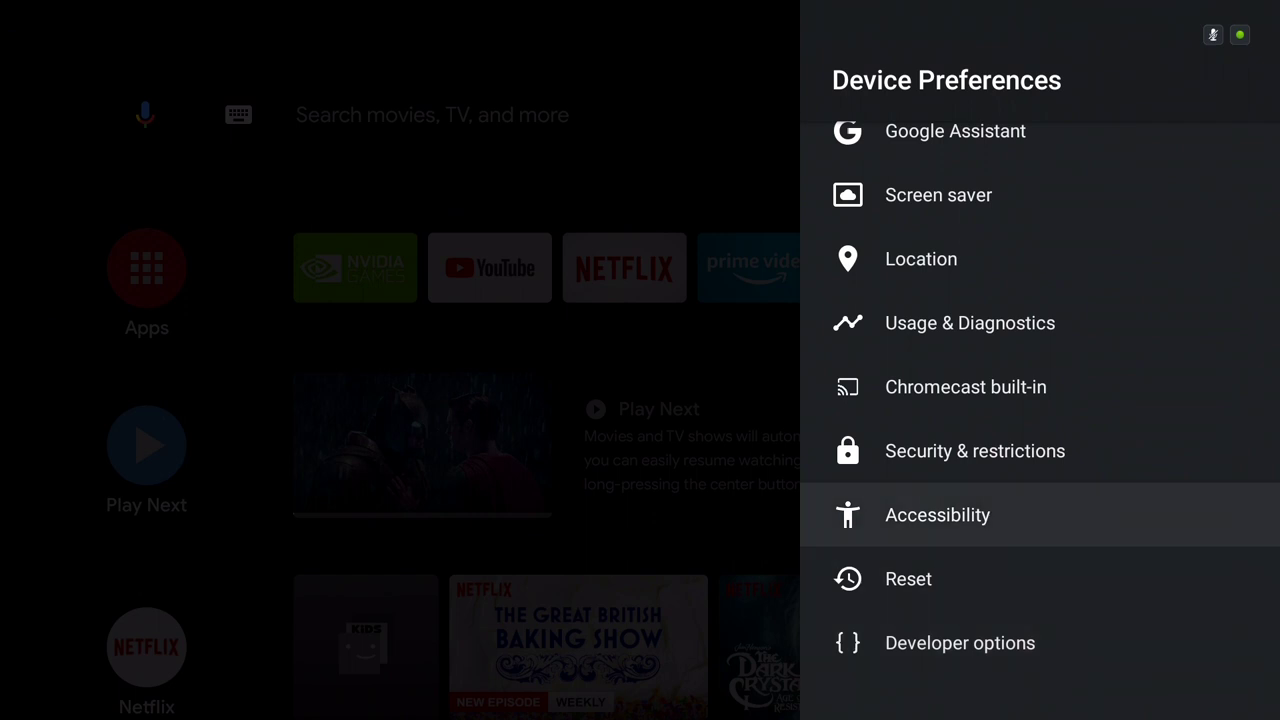
key("Return")
key("Down")
key("Down")
key("Down")
key("Down")
key("Down")
key("Down")
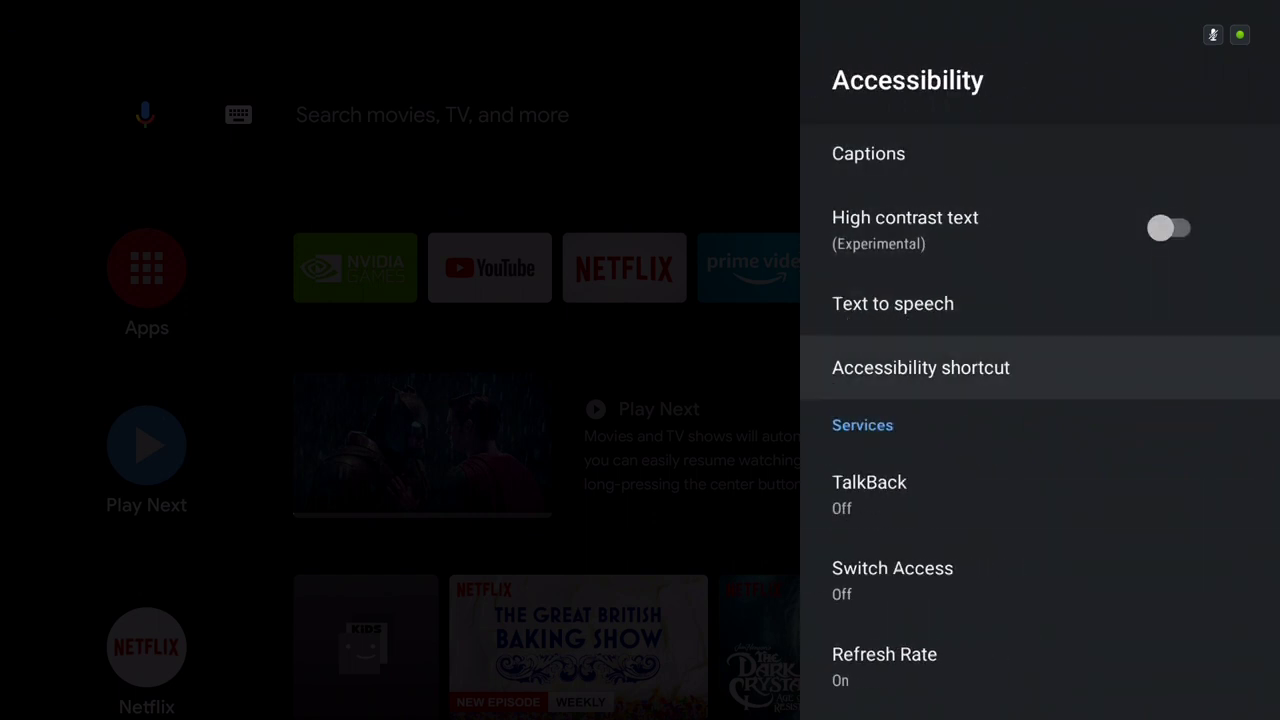
key("Return")
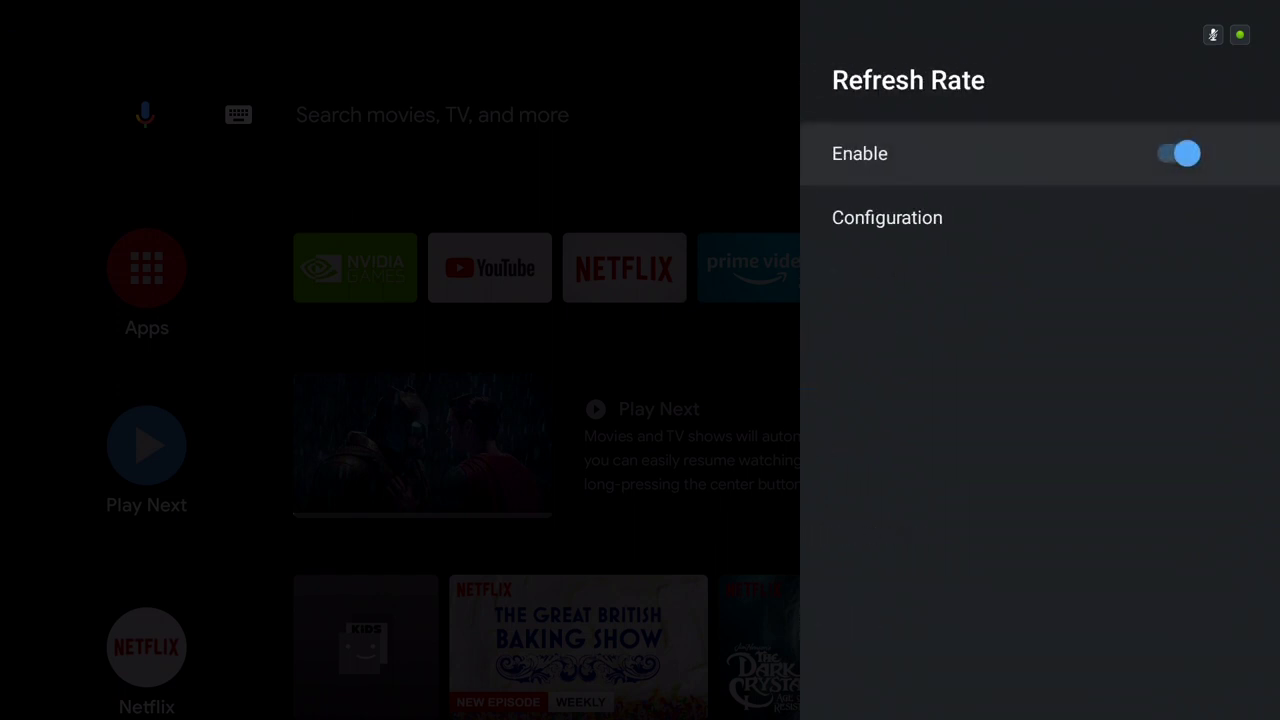
key("Down")
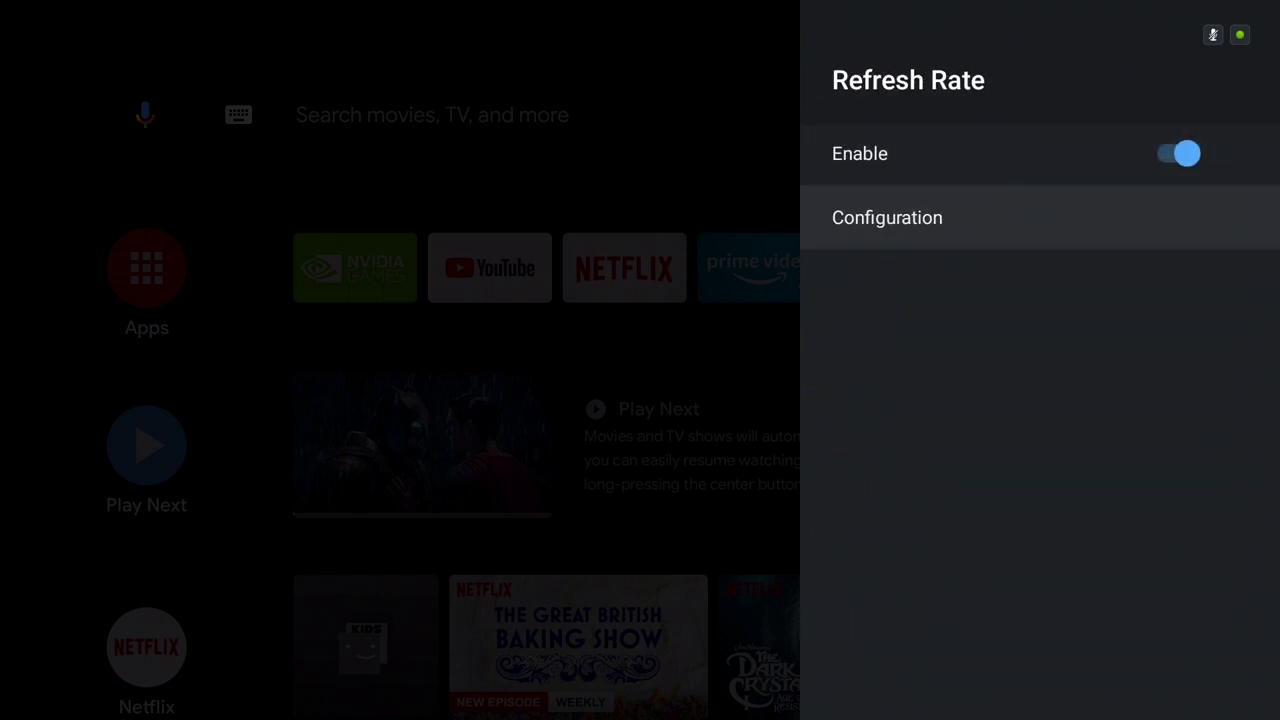
key("Return")
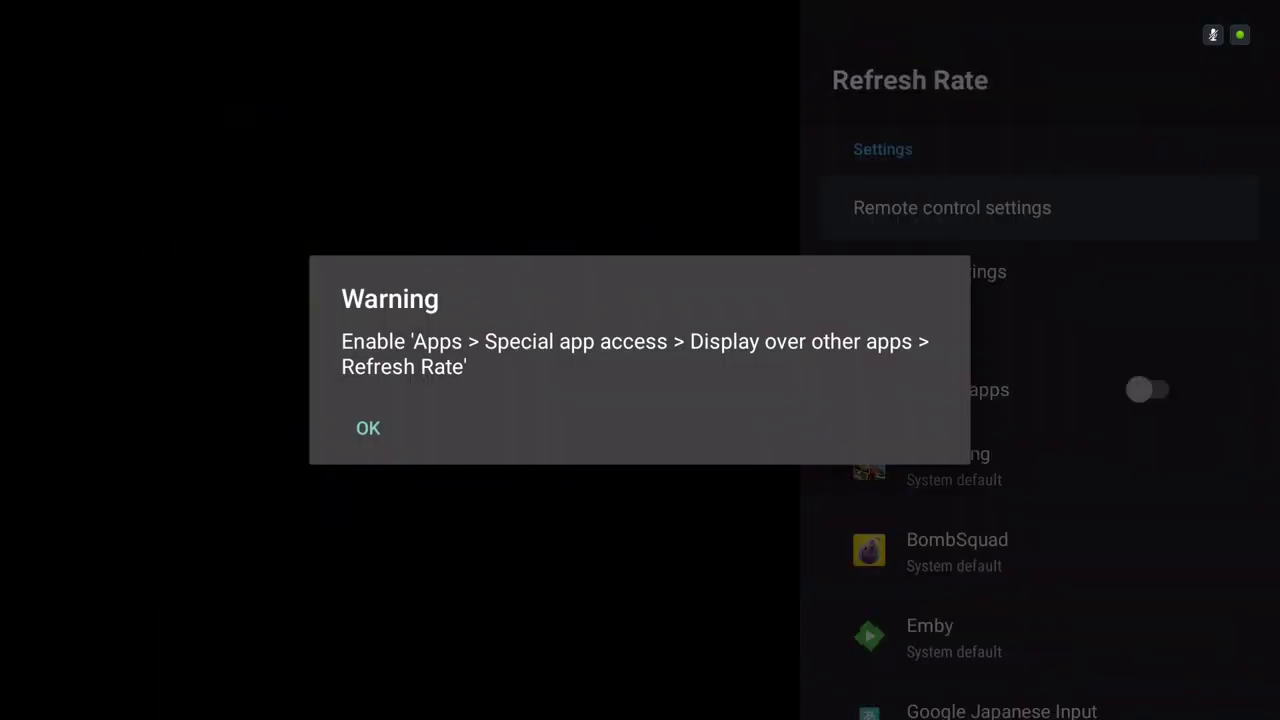
key("Down")
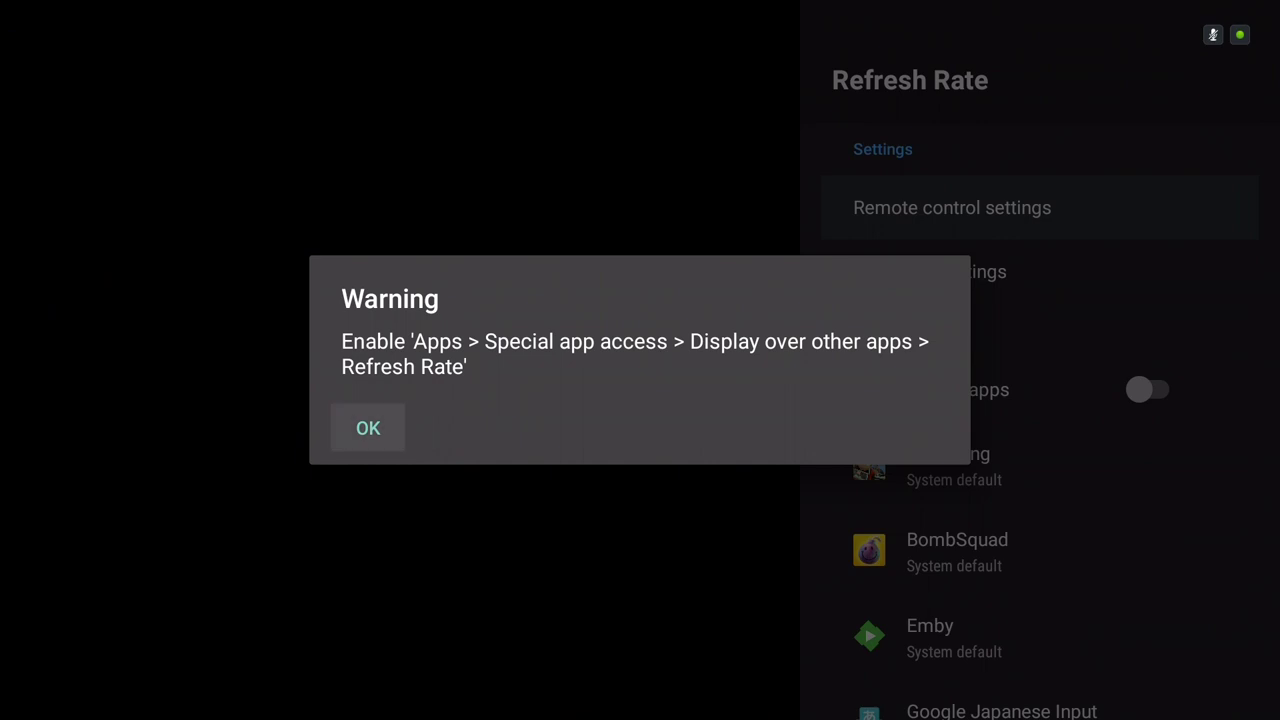
key("Return")
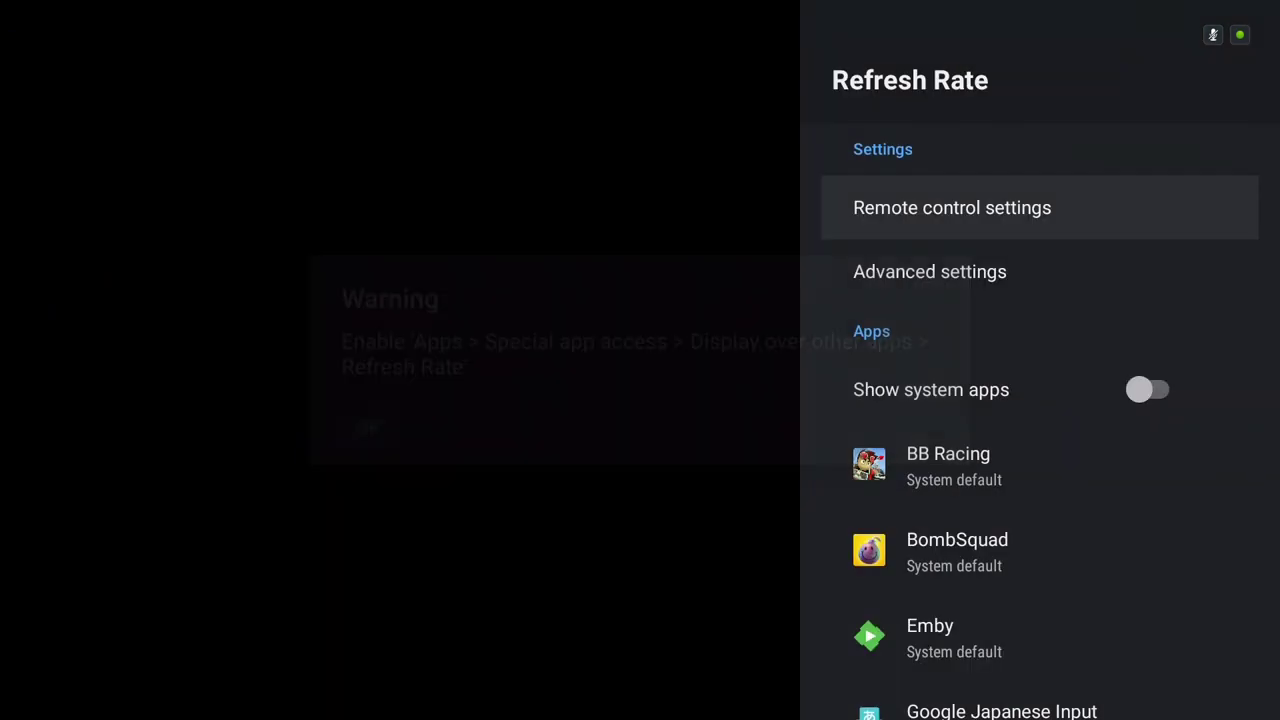
Turn on Display video framerate in Refresh Rate's advanced settings and leave the configuration.
key("Down")
key("Return")
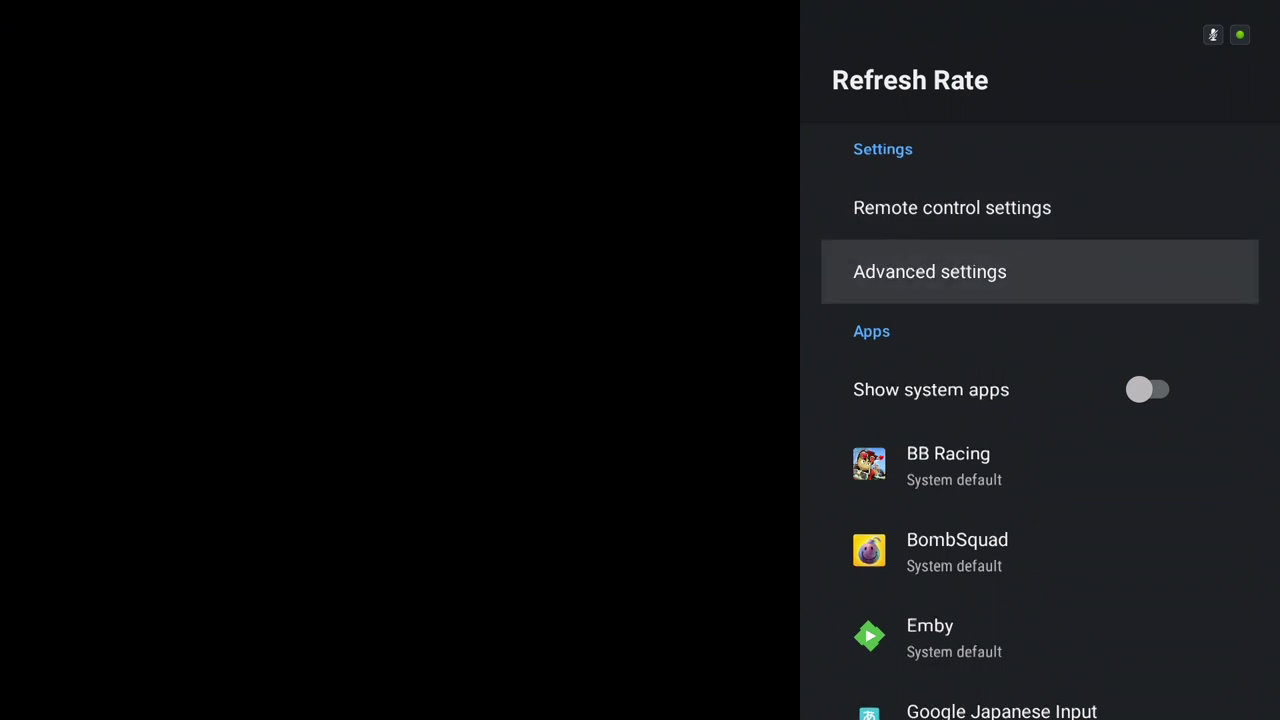
key("Return")
key("Down")
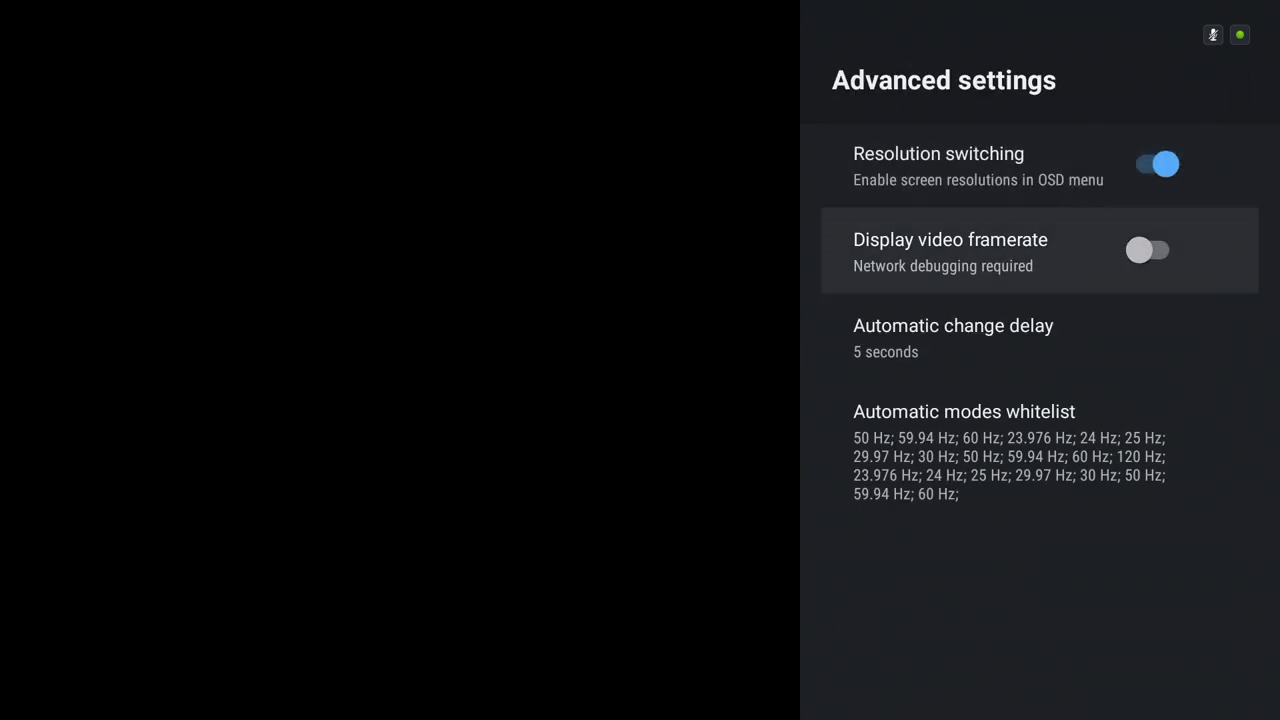
key("Return")
key("Escape")
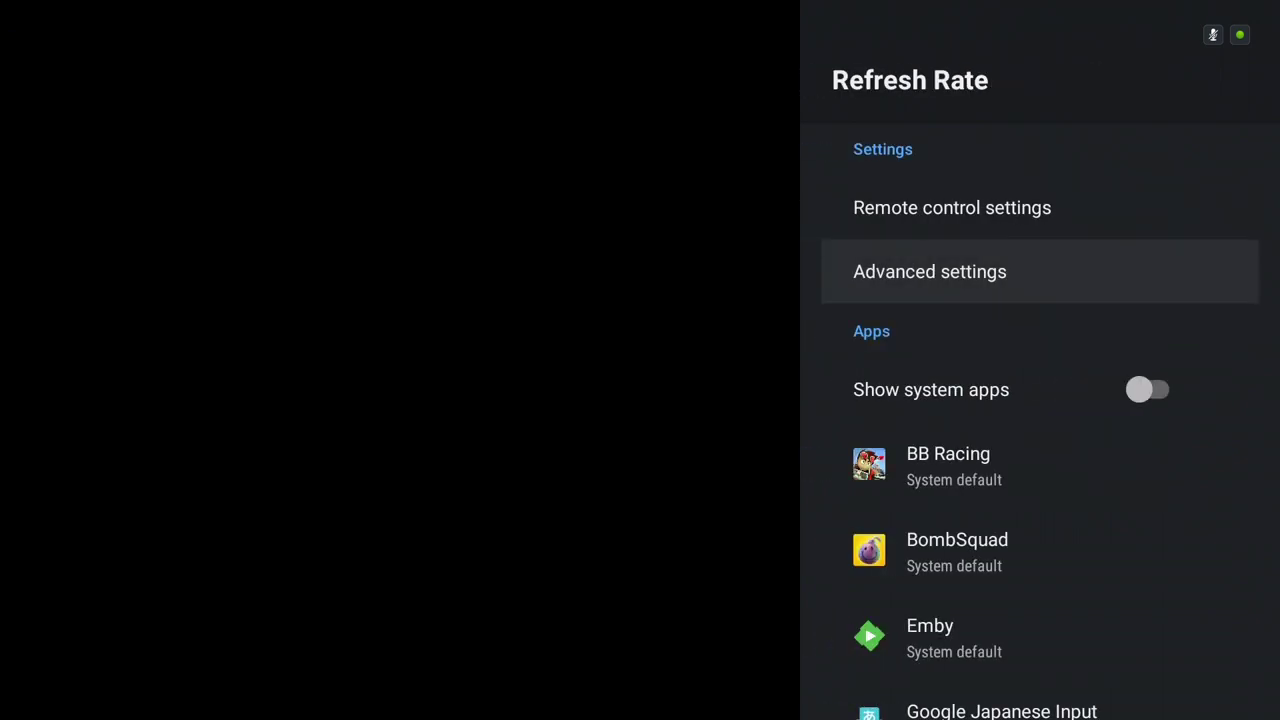
key("Escape")
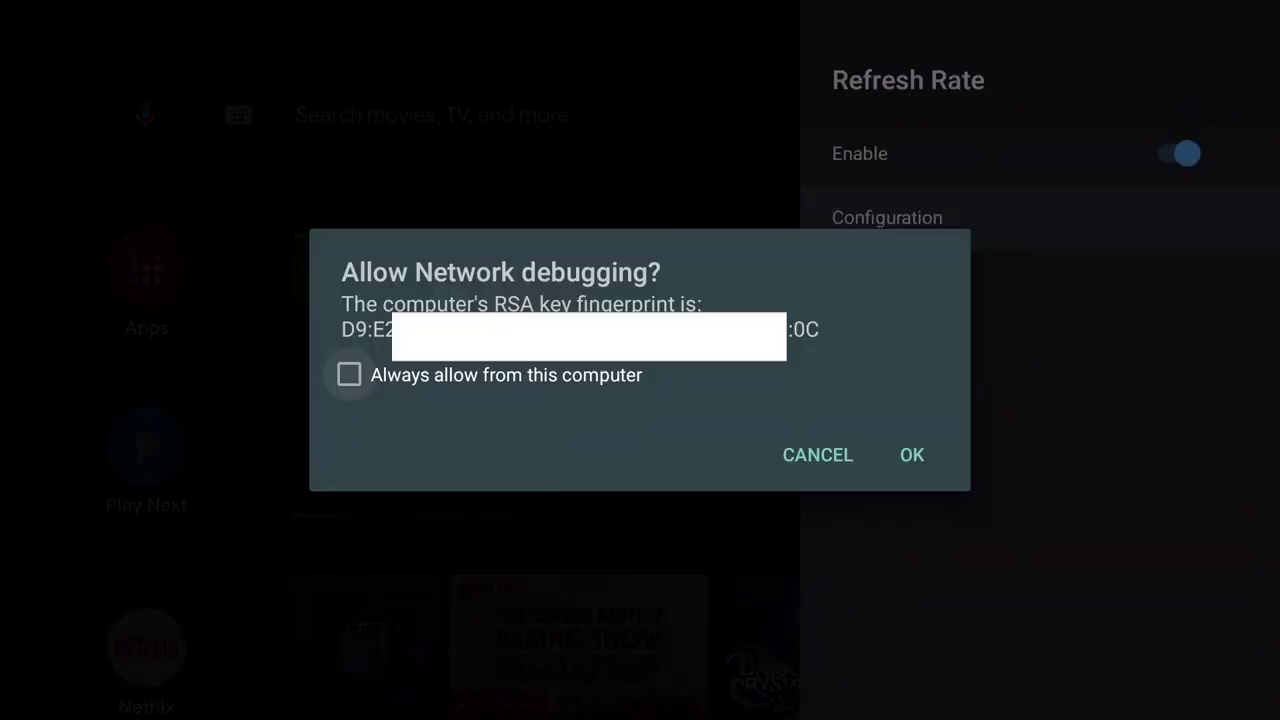
Allow network debugging permanently with the Always allow from this computer option.
key("Return")
key("Down")
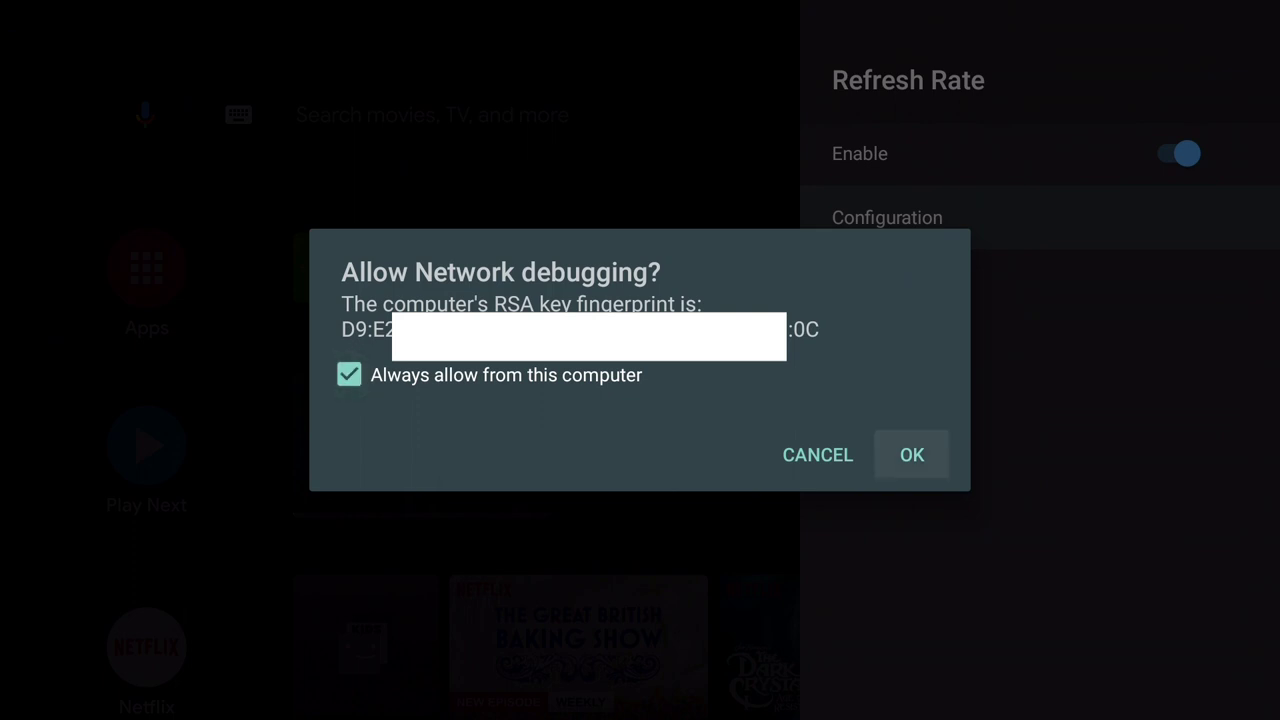
key("Return")
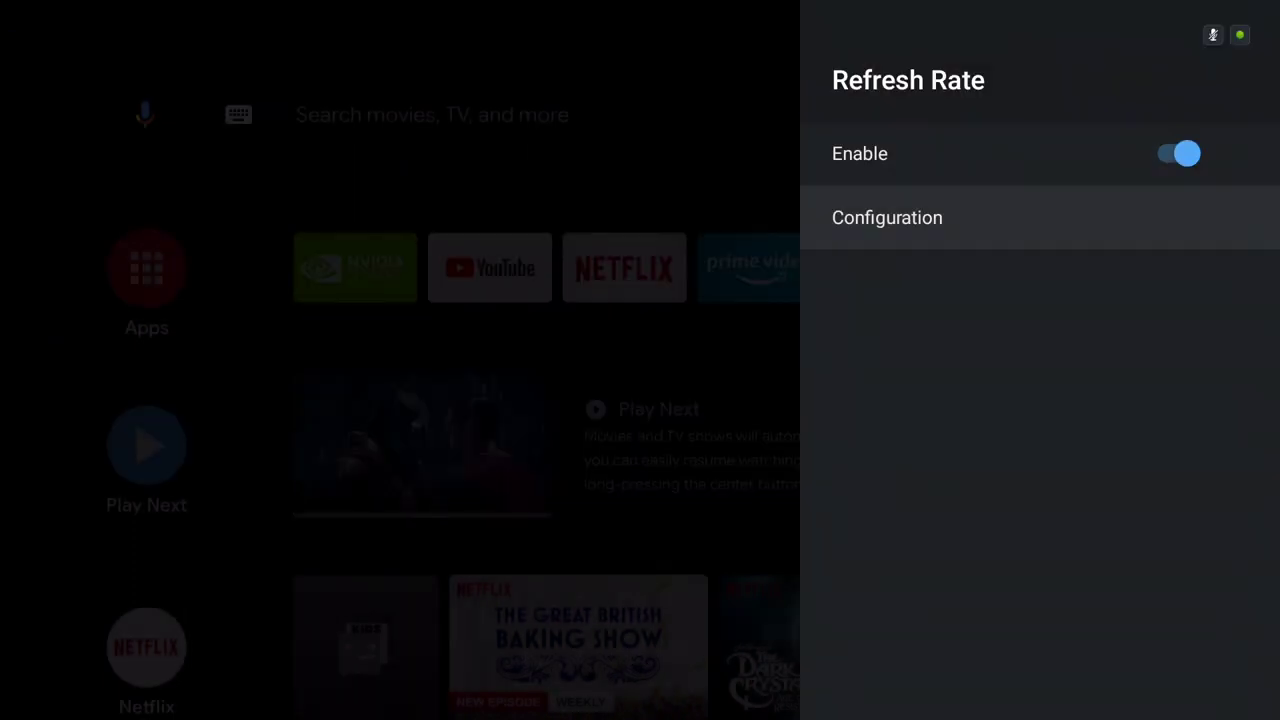
Leave the settings and go to the Play Next row on the home screen.
key("Escape")
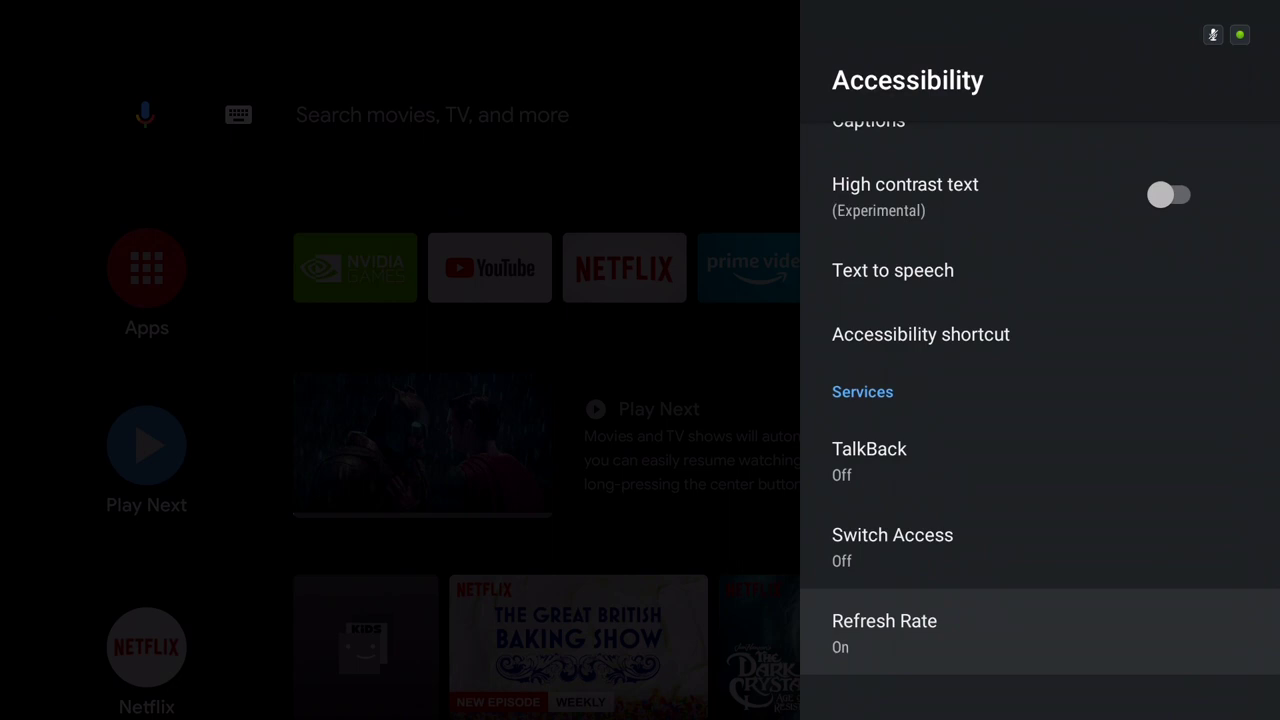
key("Escape")
key("Escape")
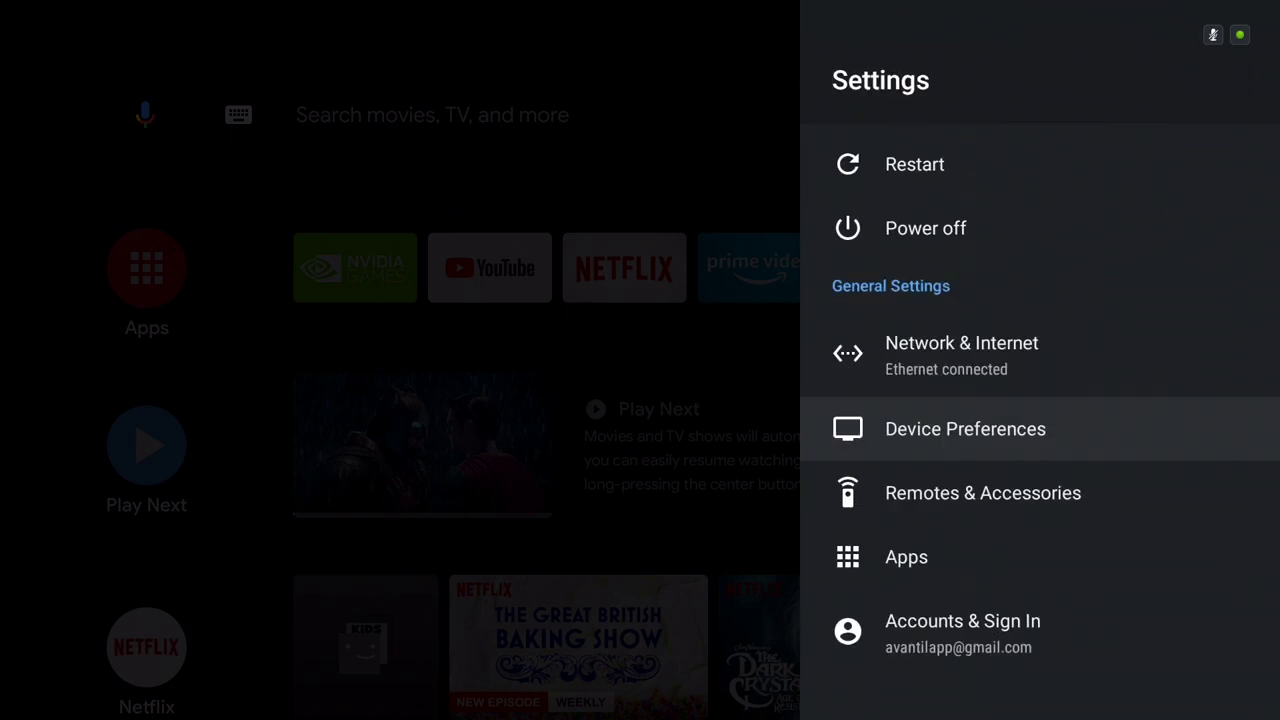
key("Escape")
key("Down")
key("Down")
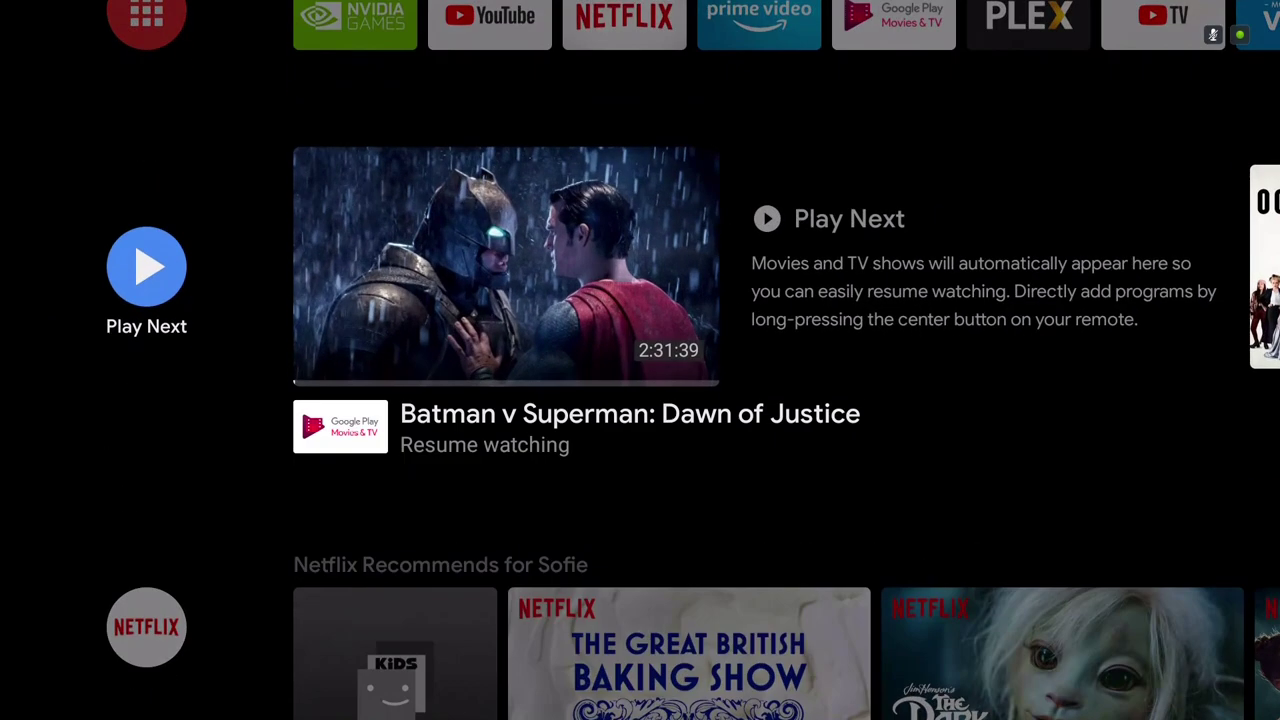